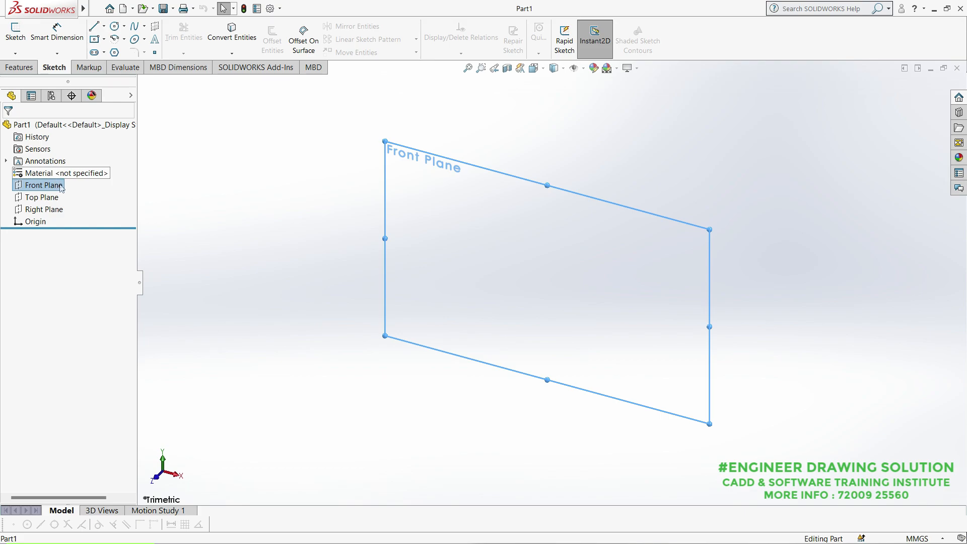
Step: Start a sketch on the Front Plane and draw a horizontal line about 131 mm long from the origin towards positive X
left_click(103, 199)
left_click(46, 185)
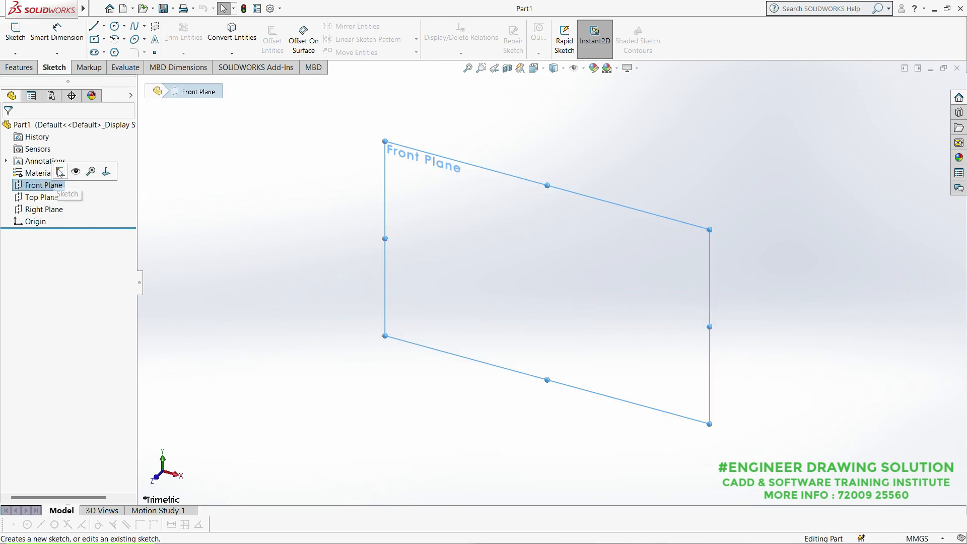
left_click(67, 175)
left_click(94, 27)
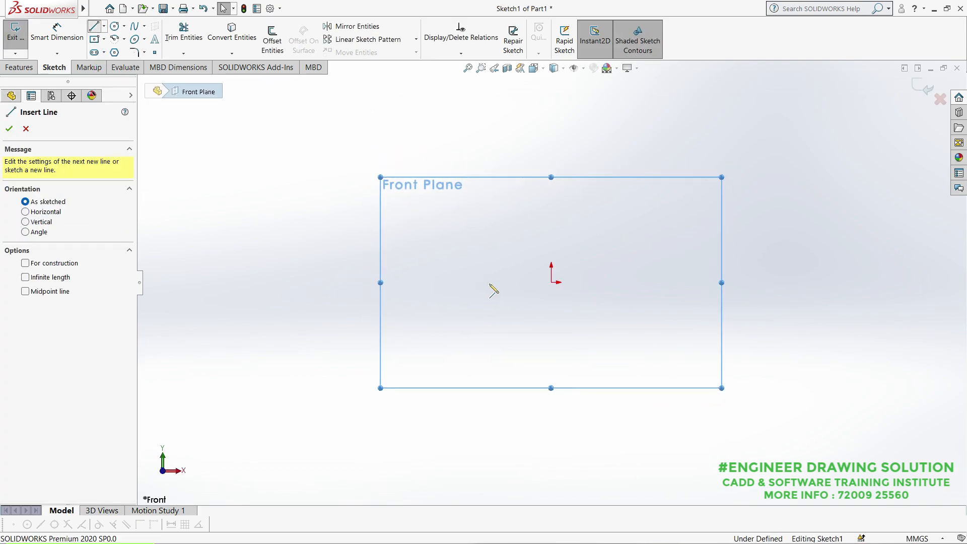
left_click(551, 283)
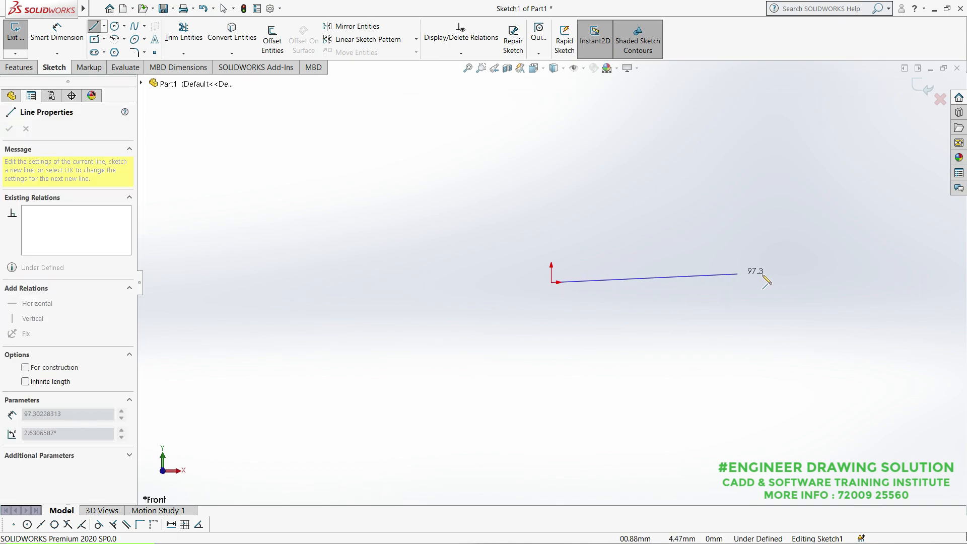
left_click(802, 283)
right_click(803, 283)
left_click(793, 205)
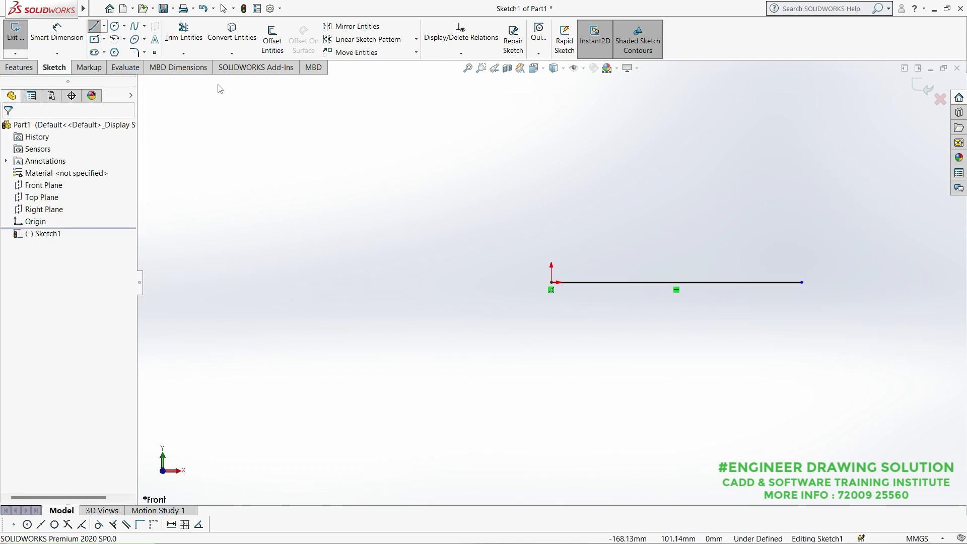
Step: Dimension the horizontal line's length and set it to 150 mm
left_click(78, 41)
left_click(633, 282)
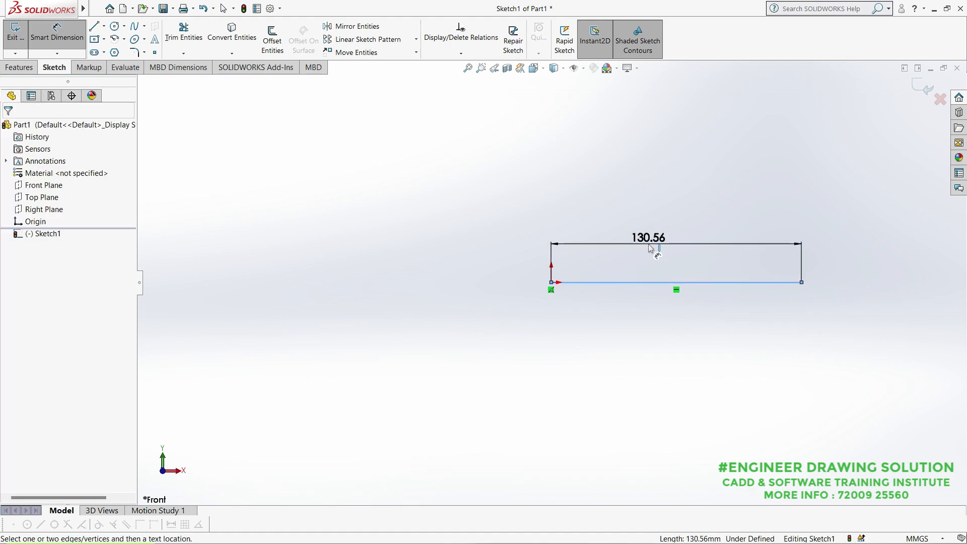
left_click(650, 247)
type("1")
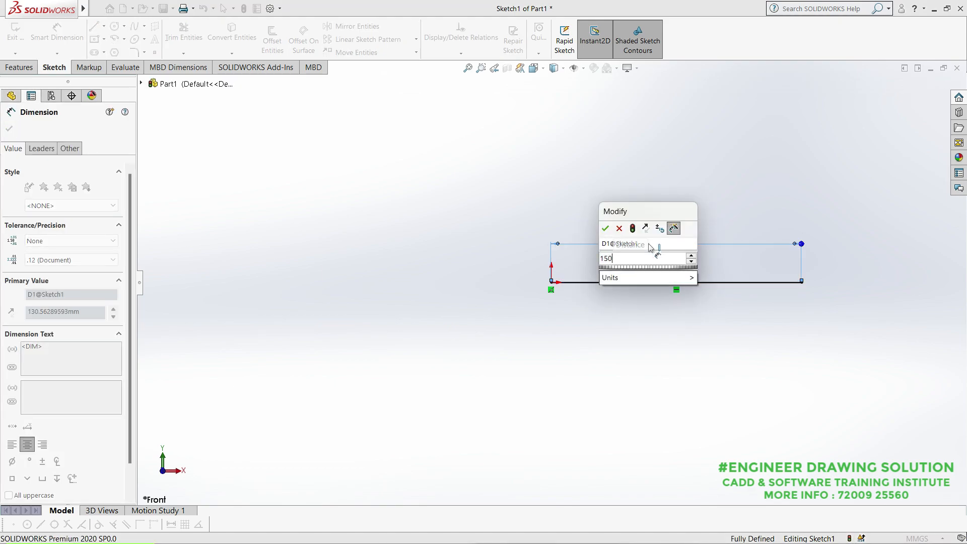
type("50")
key("Return")
right_click(487, 203)
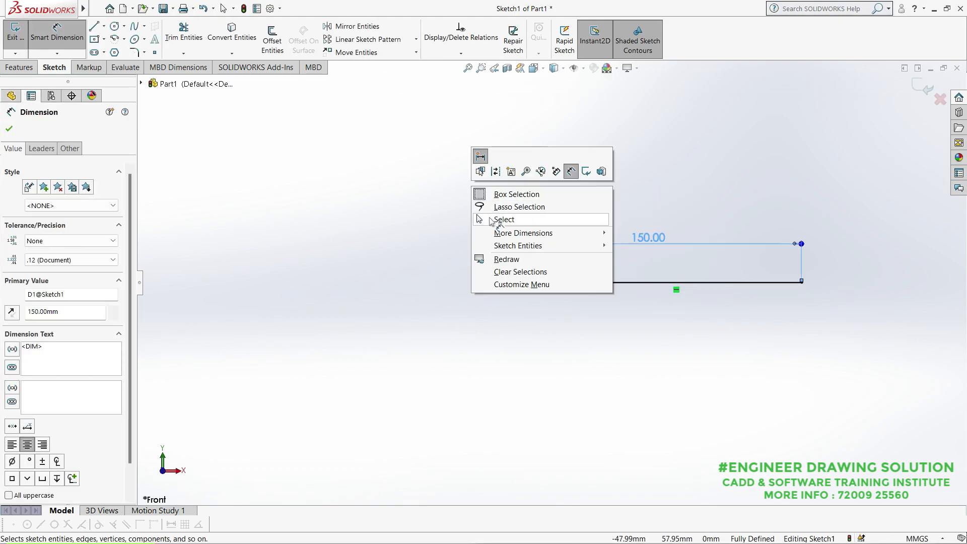
left_click(489, 220)
Step: Add a tangent quarter arc from the line's origin end curving down to the negative X side, and exit the sketch
left_click(124, 39)
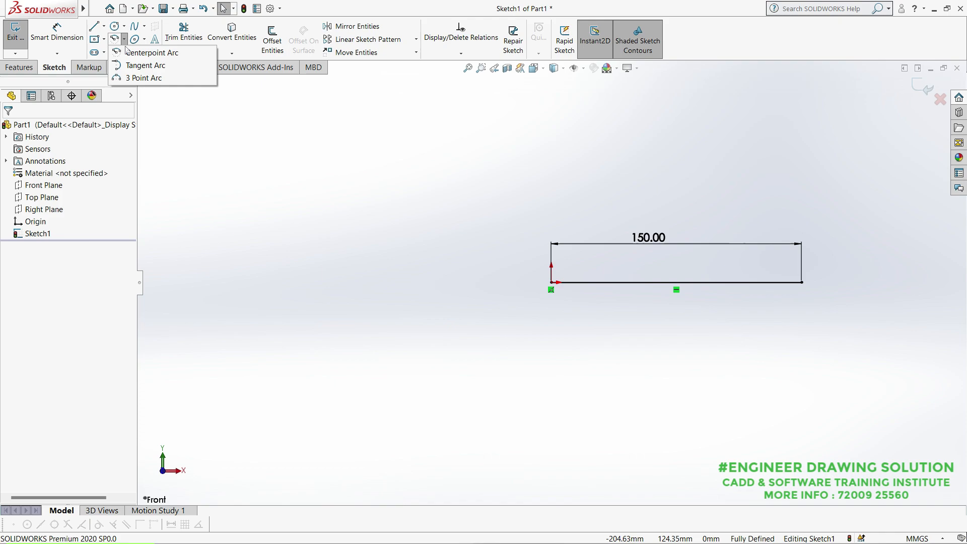
left_click(135, 71)
left_click(551, 283)
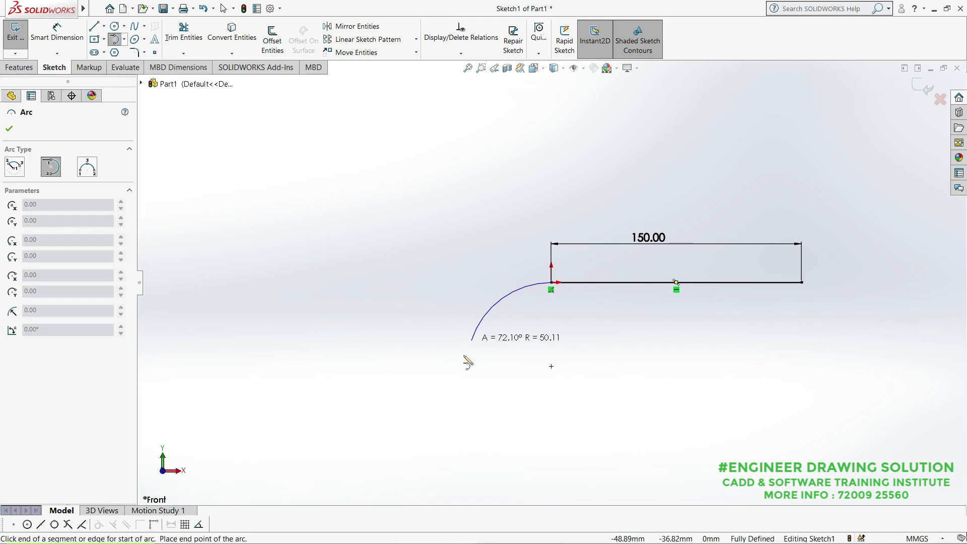
left_click(438, 396)
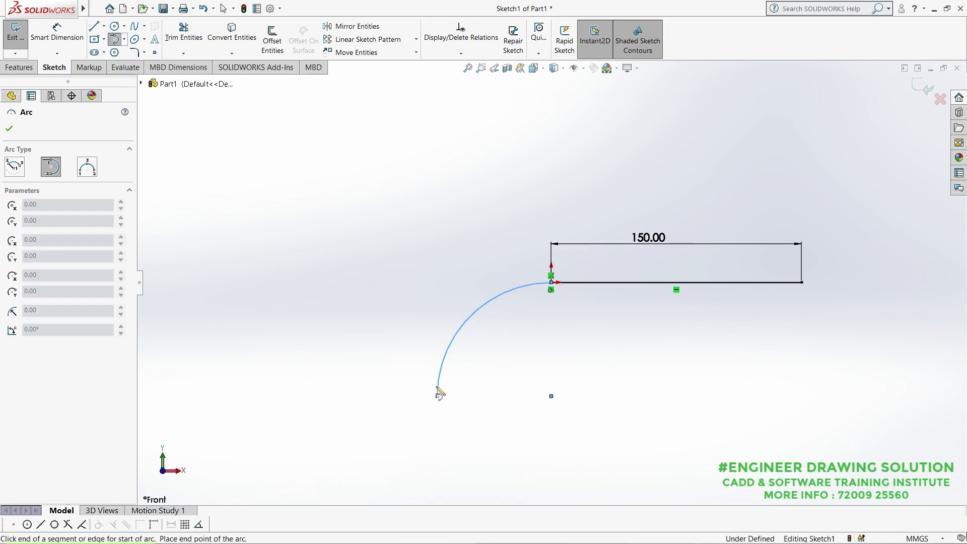
right_click(418, 302)
left_click(425, 315)
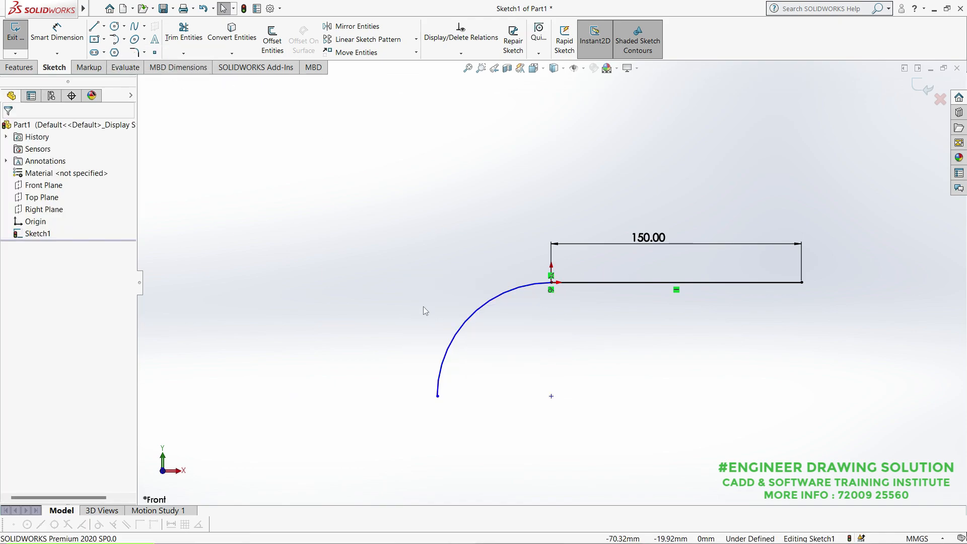
left_click(15, 32)
Step: Begin an extruded surface from the line-and-arc sketch with Mid Plane as its end condition
mouse_move(404, 207)
middle_mouse_down()
mouse_move(445, 229)
mouse_move(460, 281)
middle_mouse_up()
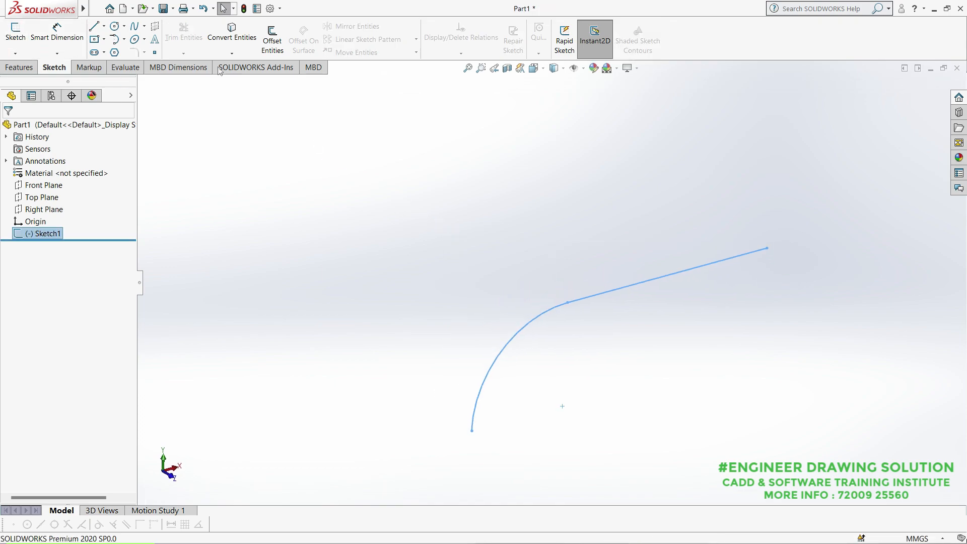
left_click(137, 8)
left_click(336, 162)
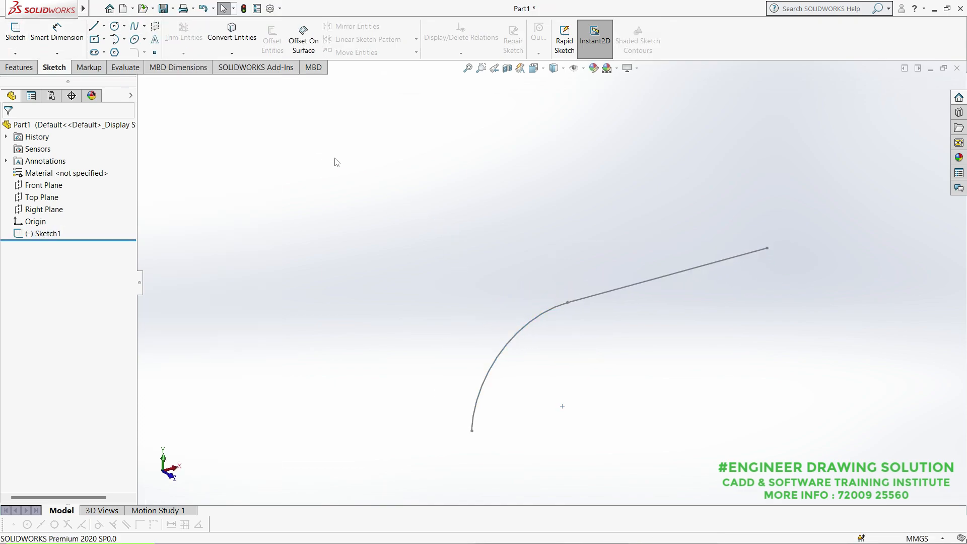
mouse_move(96, 10)
left_click(161, 8)
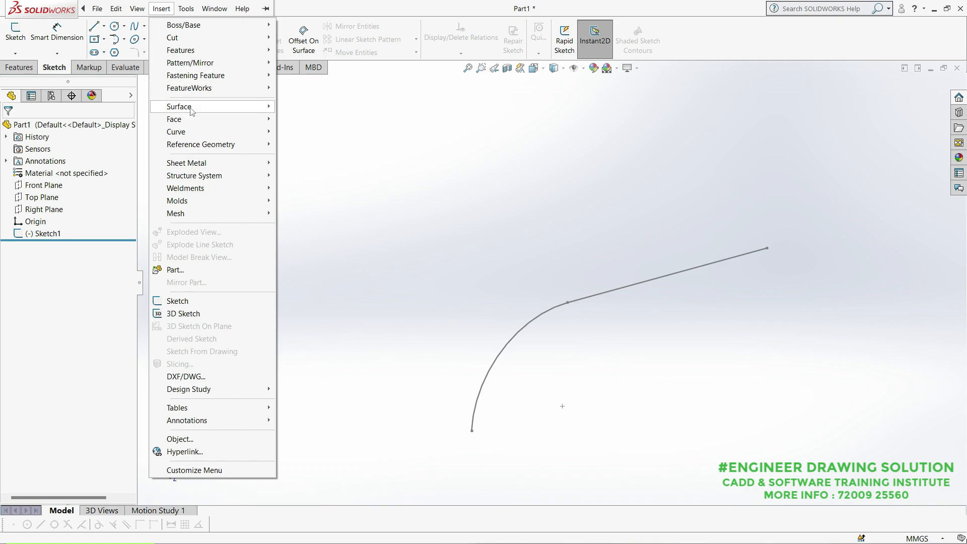
mouse_move(192, 108)
left_click(305, 107)
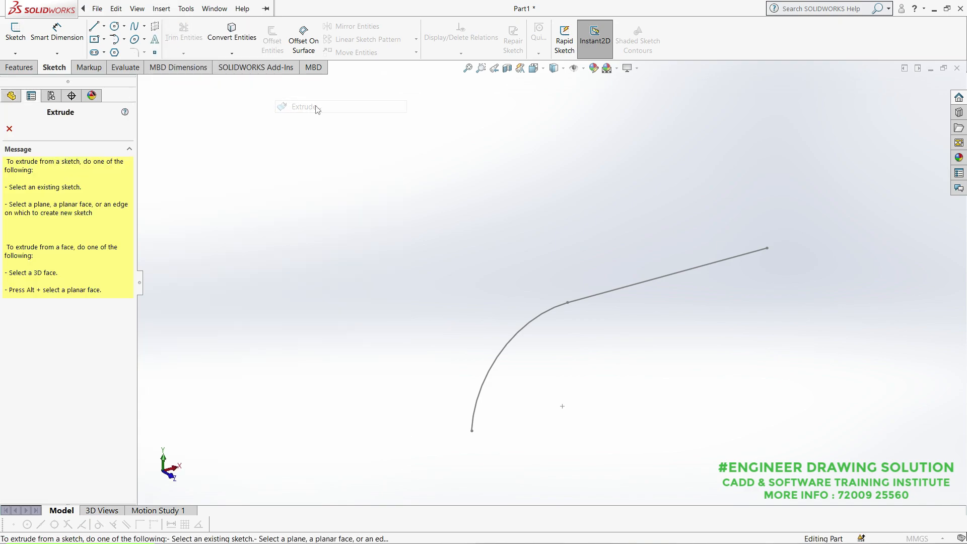
left_click(593, 295)
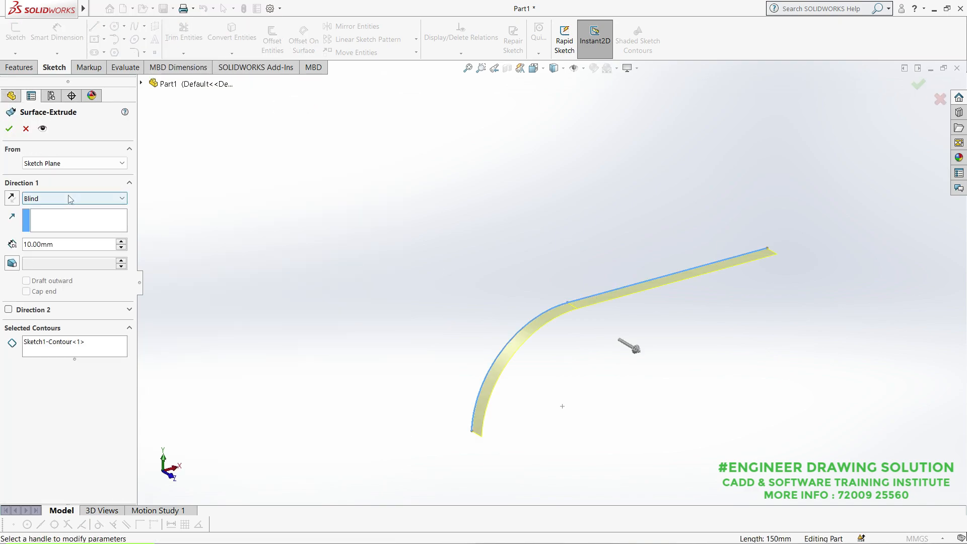
left_click(70, 199)
left_click(47, 253)
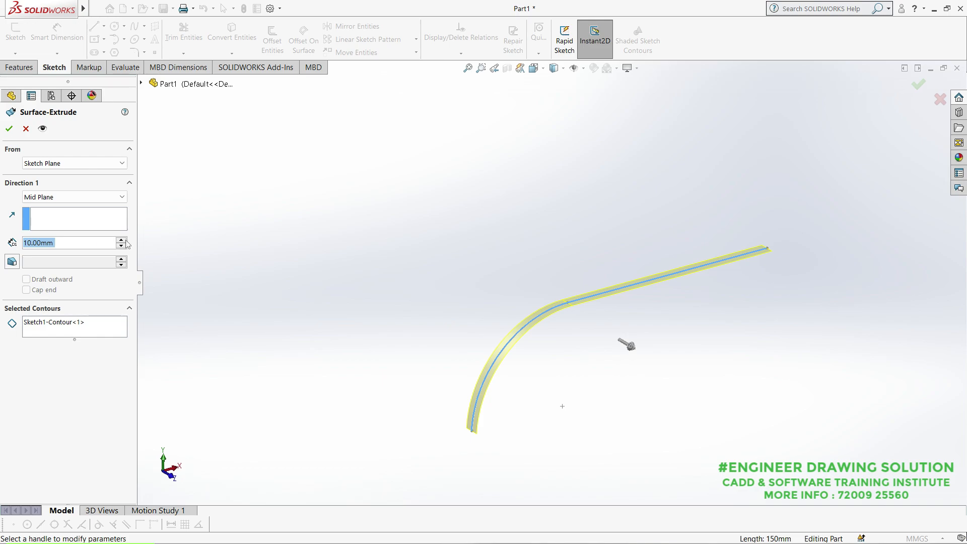
Step: Set the surface extrusion depth to 150 mm and create the surface
left_click(121, 241)
left_click(121, 241)
left_click(121, 241)
left_click(120, 240)
left_click(121, 240)
left_click(121, 240)
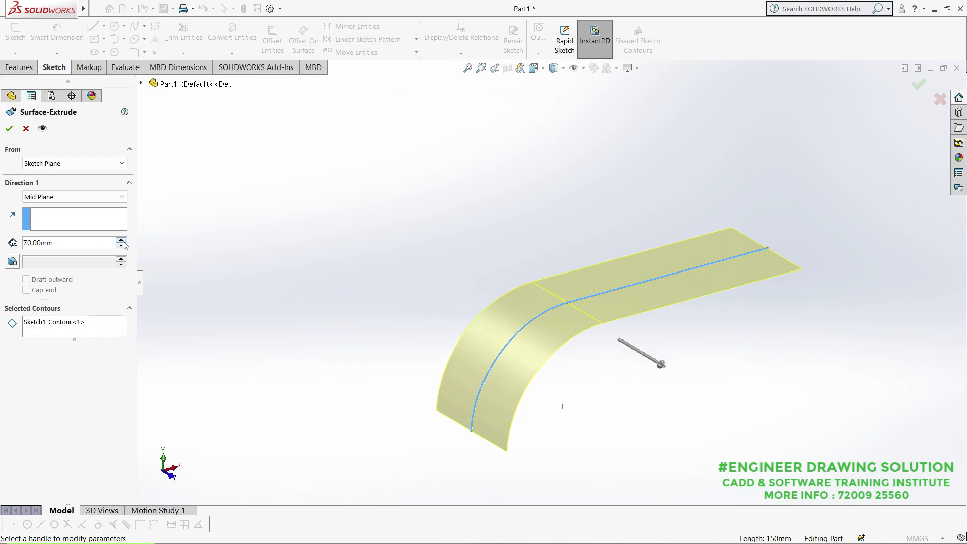
left_click(121, 240)
left_click(121, 240)
left_click(121, 241)
left_click(121, 241)
left_click(121, 241)
left_click(121, 240)
left_click(120, 240)
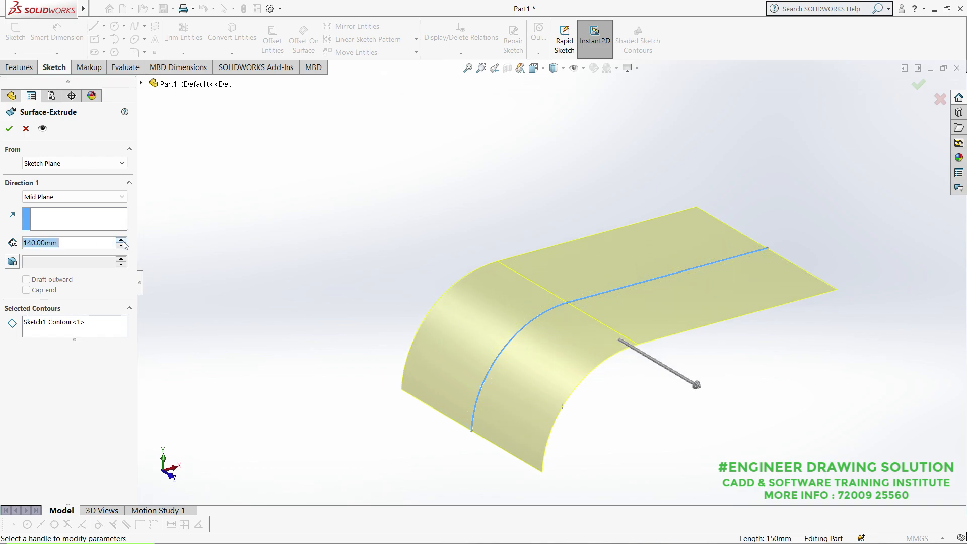
left_click(121, 241)
scroll(349, 302, "down", 2)
scroll(328, 255, "up", 2)
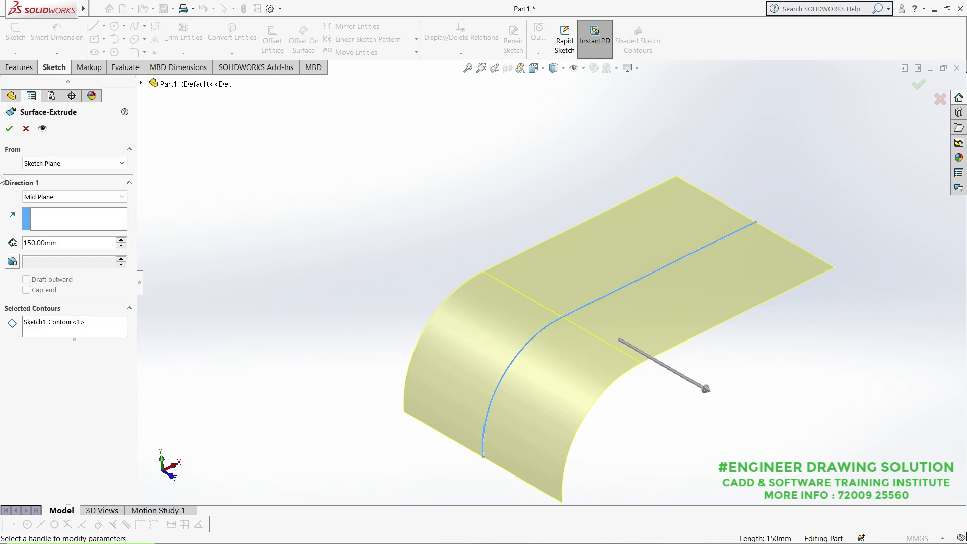
left_click(9, 129)
scroll(547, 274, "up", 2)
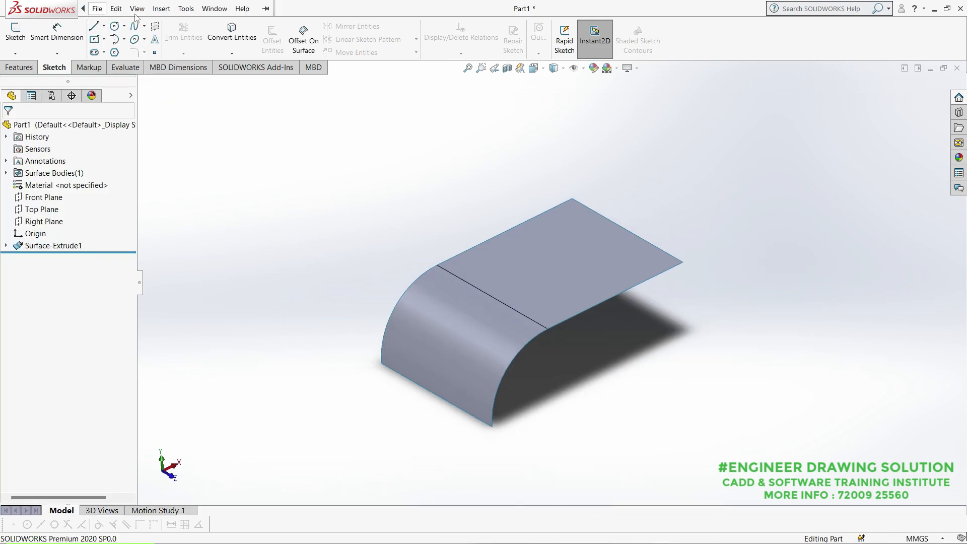
Step: Show the primary planes in the graphics area
left_click(161, 8)
left_click(401, 138)
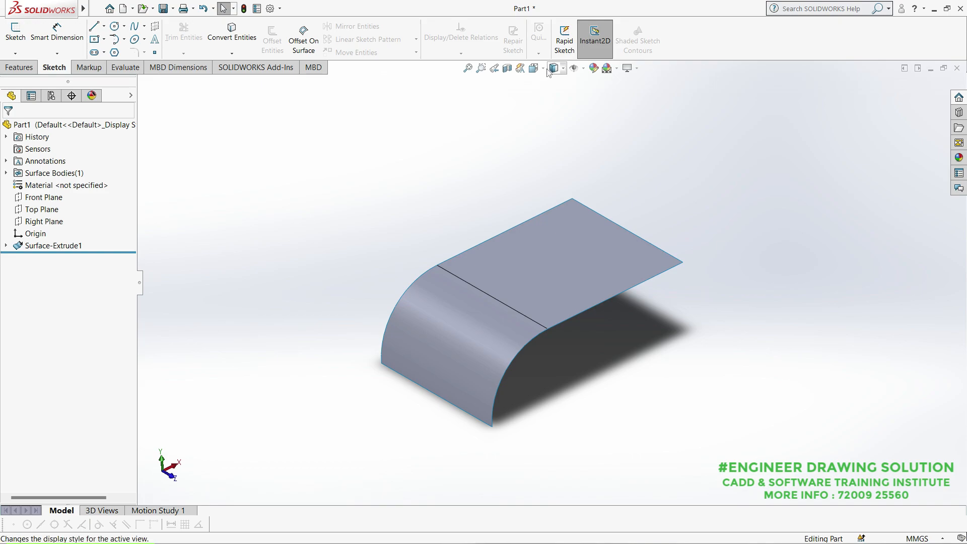
left_click(535, 68)
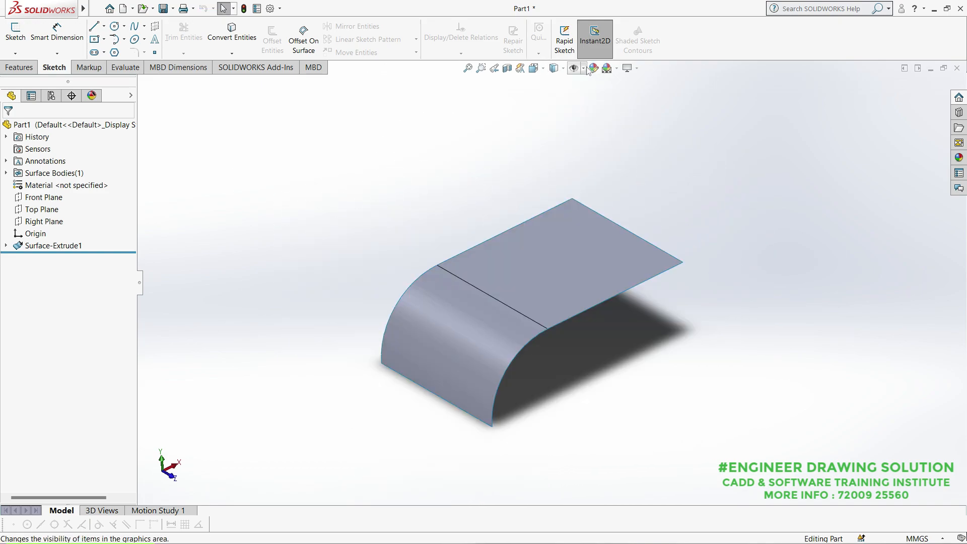
left_click(583, 68)
left_click(583, 68)
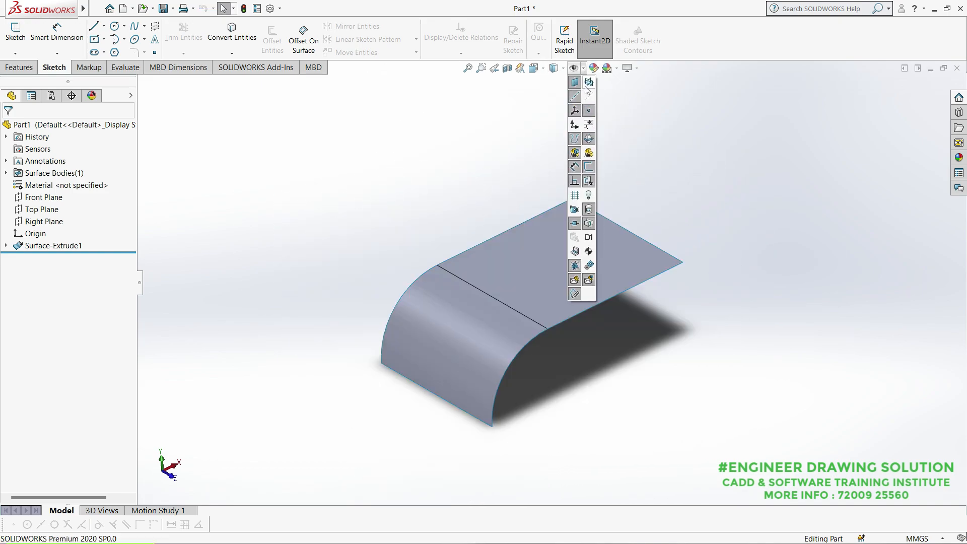
left_click(587, 84)
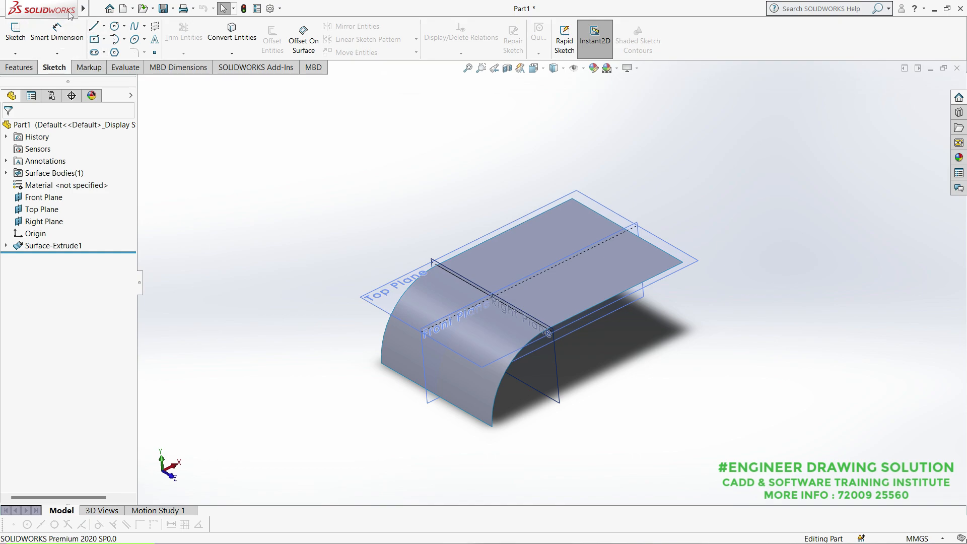
Step: Create a reference plane offset 40 mm above the Top Plane
mouse_move(71, 15)
left_click(161, 9)
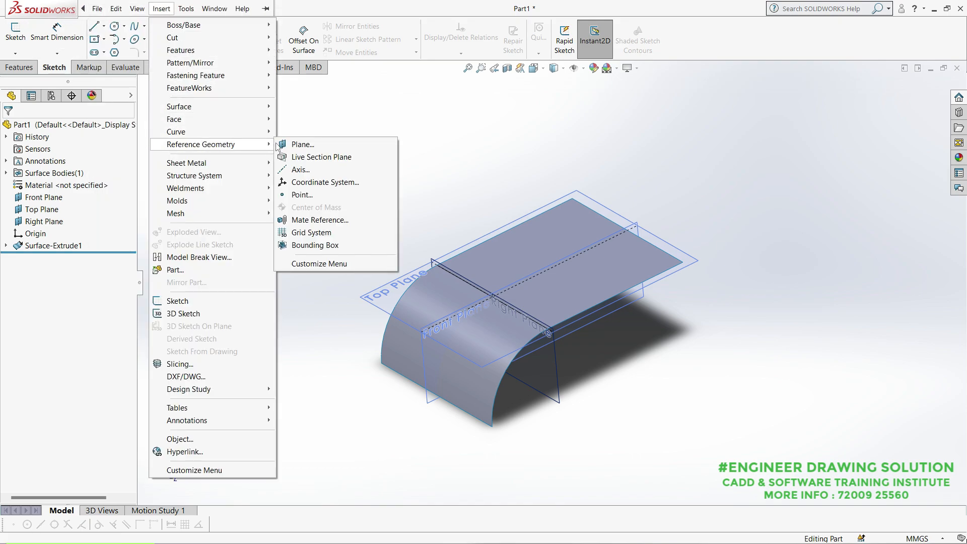
left_click(285, 145)
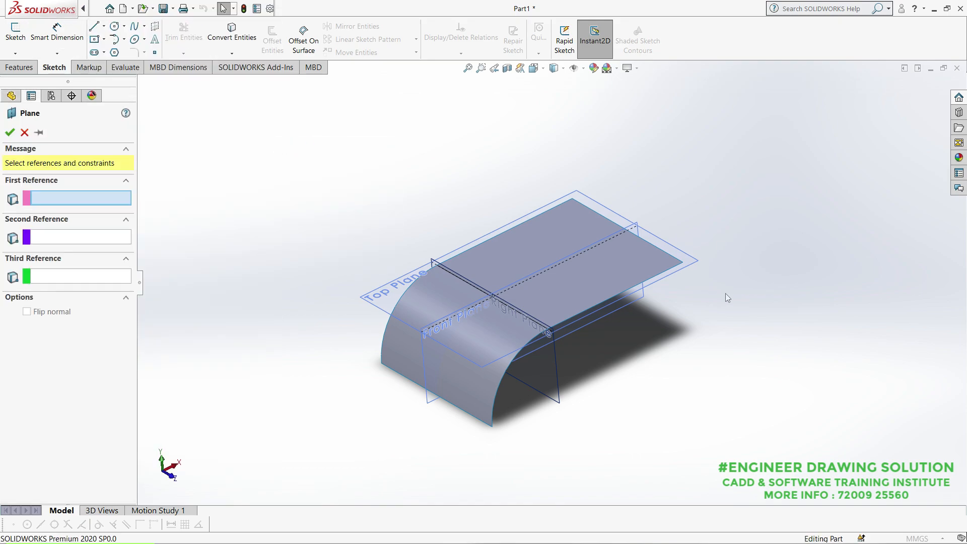
left_click(695, 263)
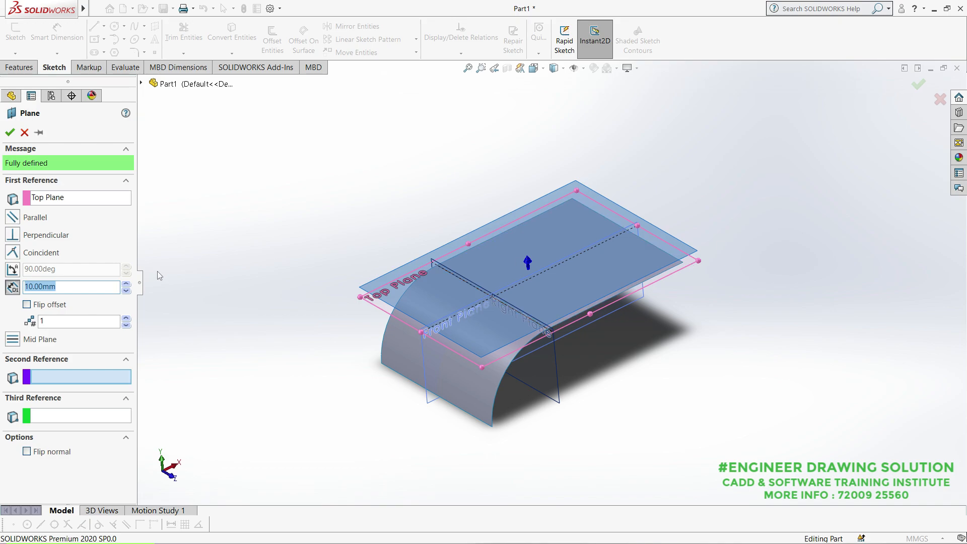
left_click(127, 284)
left_click(127, 283)
left_click(126, 283)
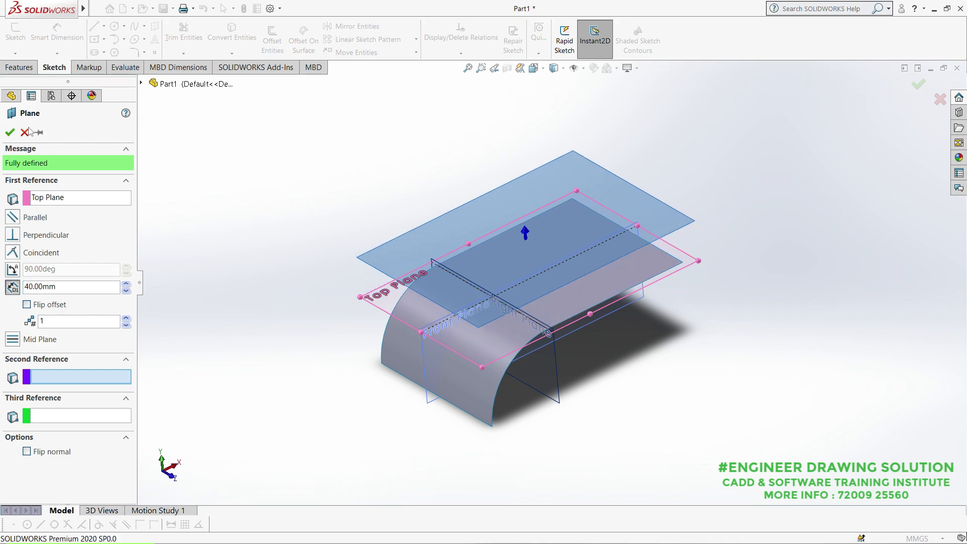
left_click(9, 132)
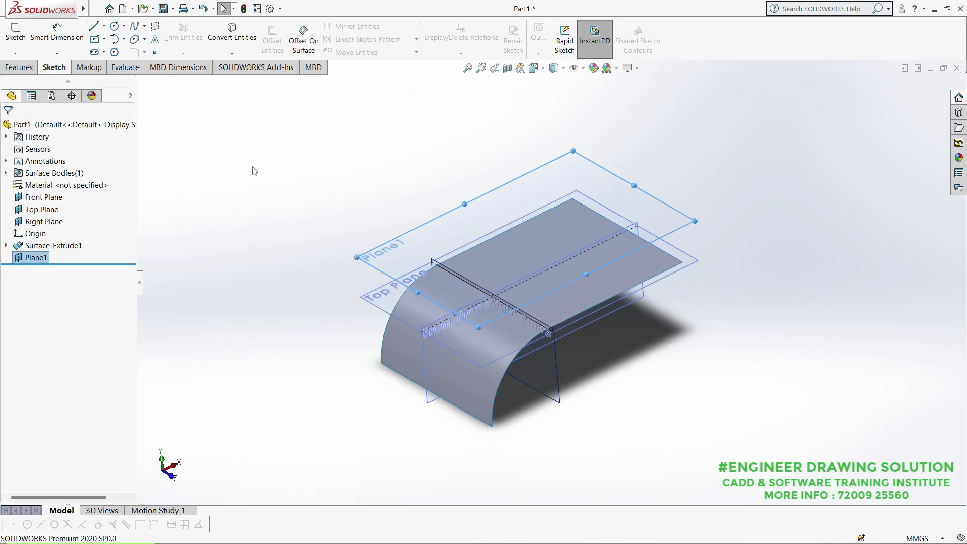
Step: Start a sketch on the offset plane above the surface and hide the primary planes
left_click(392, 237)
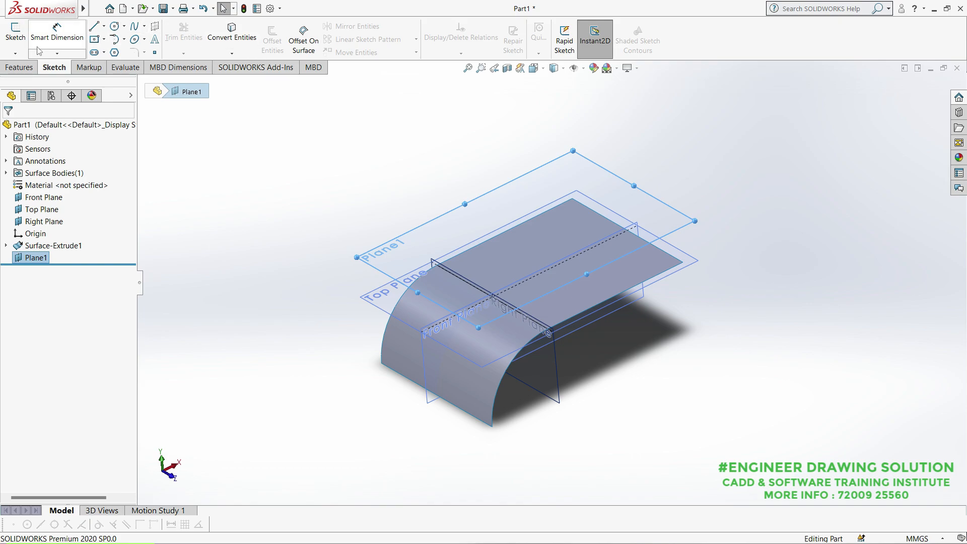
left_click(16, 32)
left_click(534, 68)
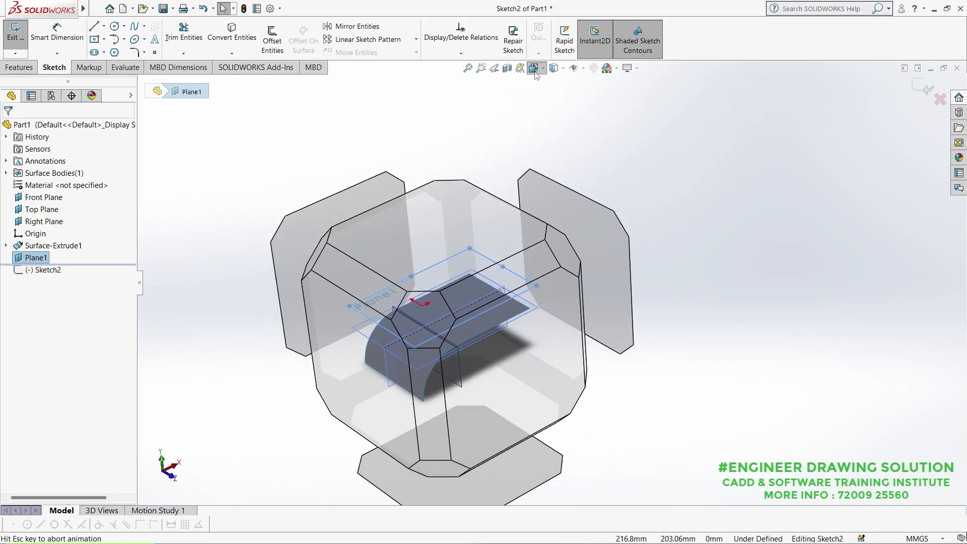
left_click(590, 124)
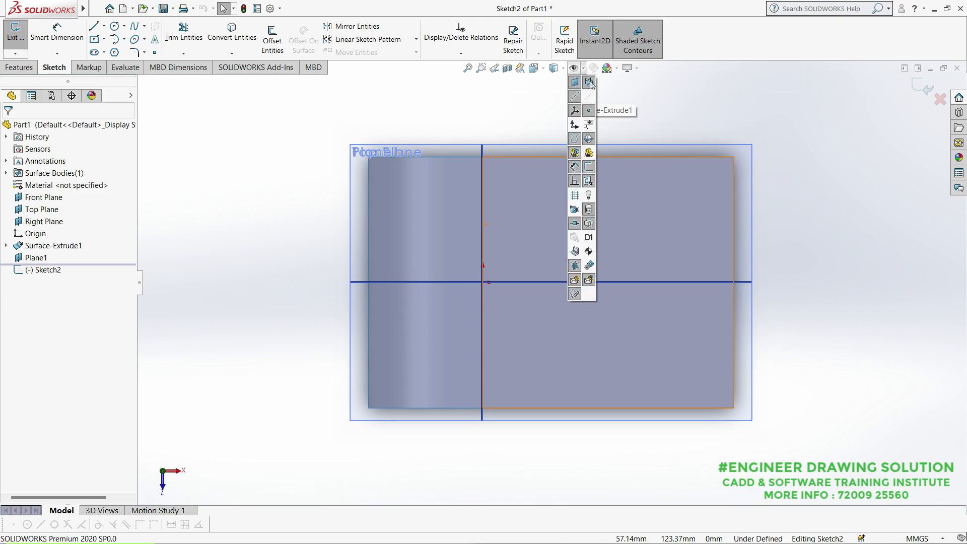
left_click(576, 82)
left_click(438, 109)
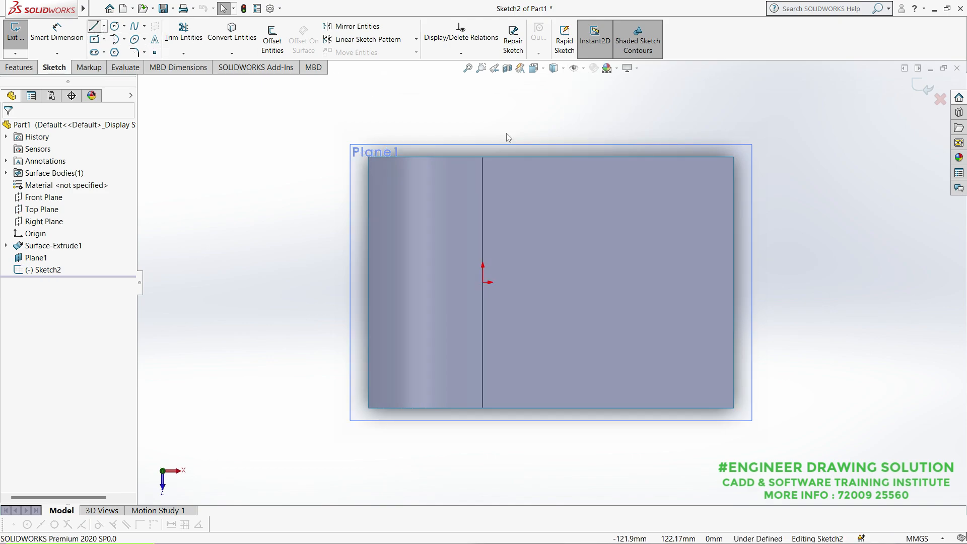
Step: Sketch a horizontal line about 353 mm long across the whole surface near its front edge, and finish the sketch
key("l")
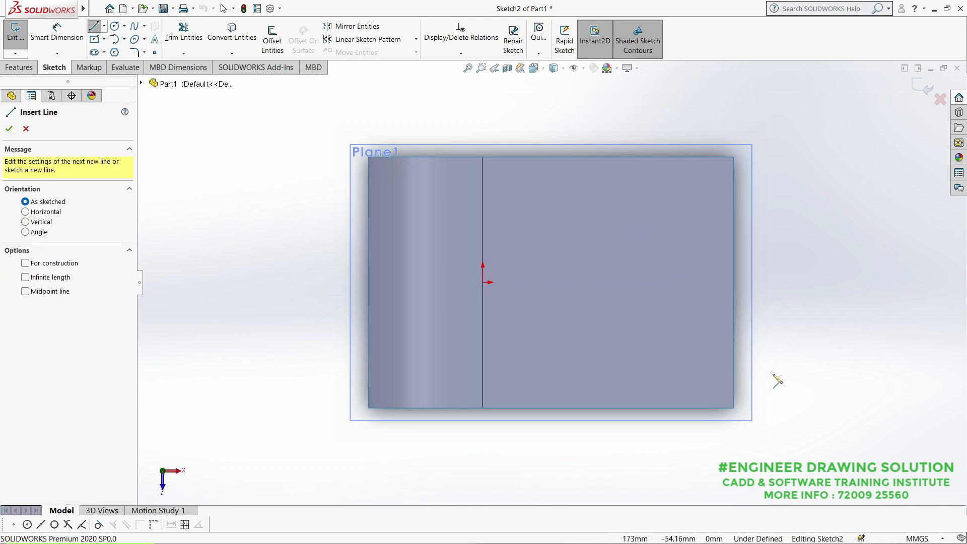
left_click(775, 375)
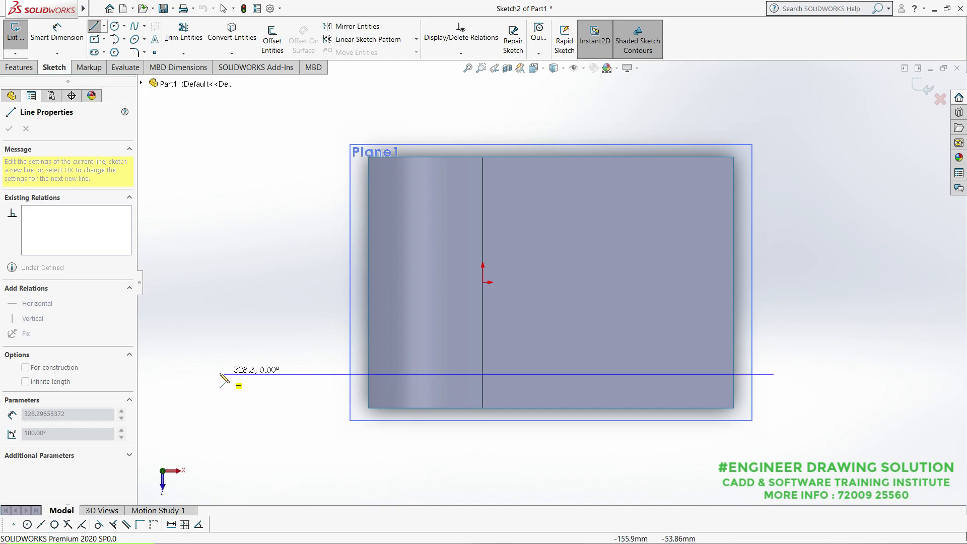
left_click(183, 374)
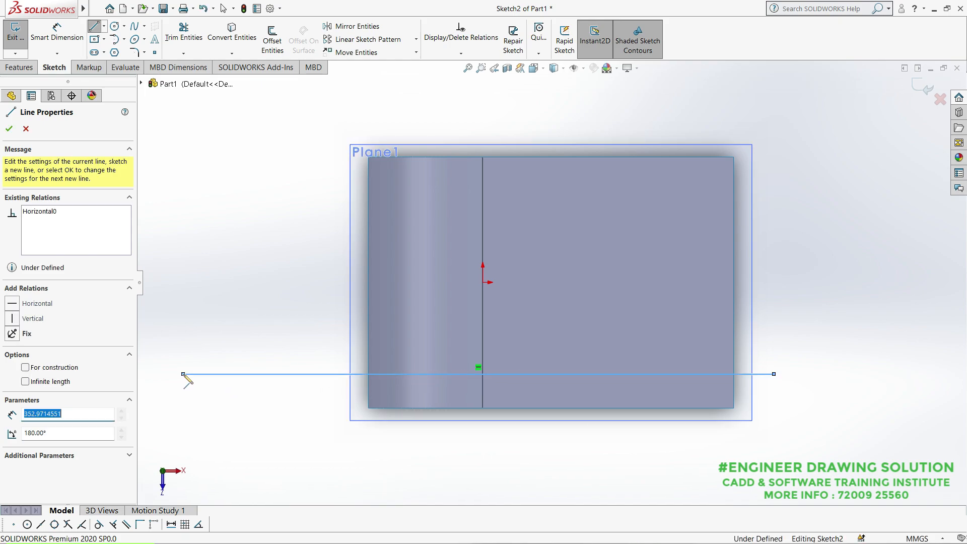
right_click(259, 253)
left_click(297, 304)
key("Escape")
middle_click_drag(377, 330, 443, 178)
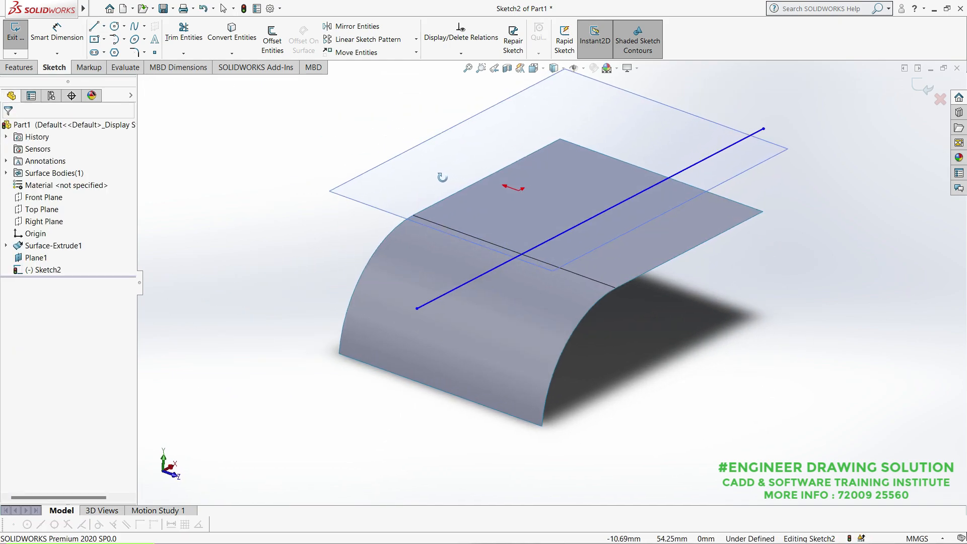
left_click(15, 31)
Step: Create a projected curve by projecting the line sketch down onto both the curved and the flat face of the surface
left_click(161, 9)
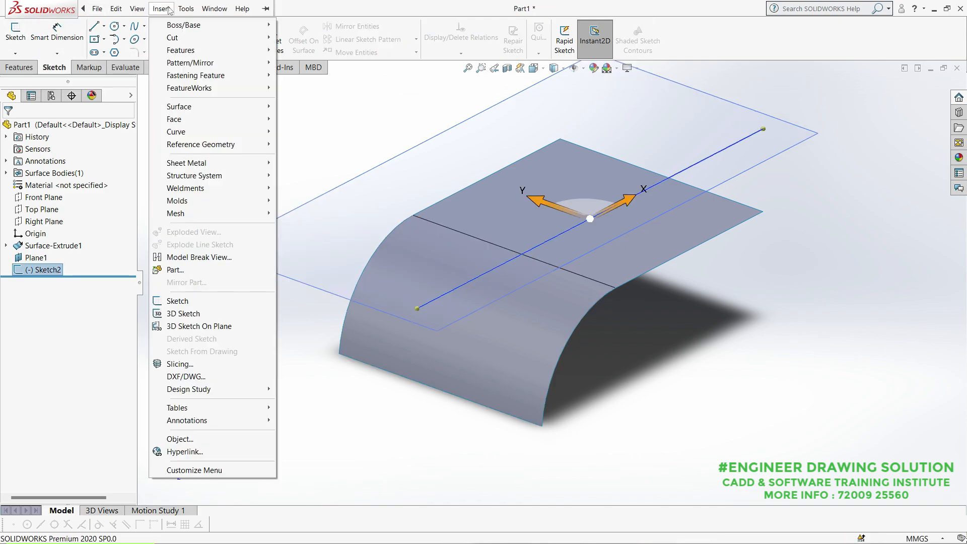
mouse_move(194, 139)
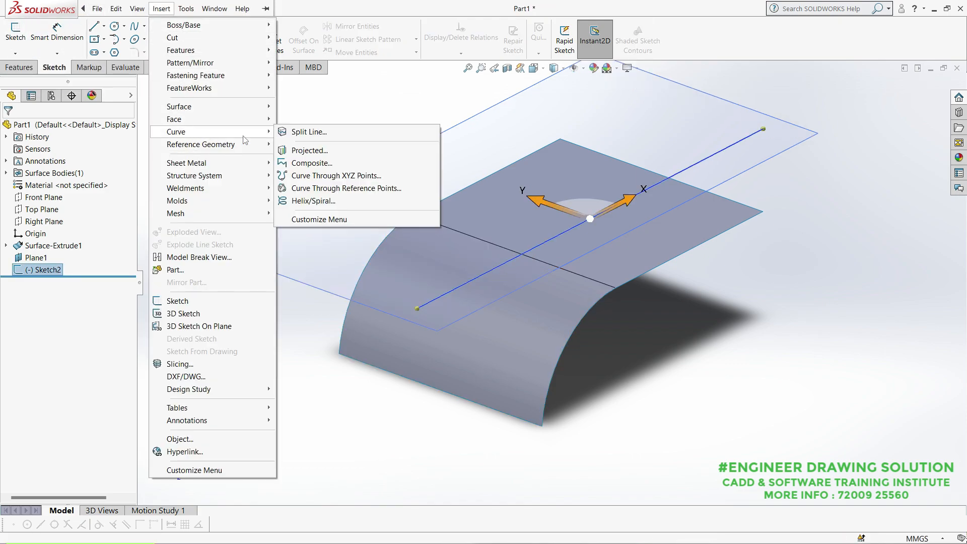
left_click(300, 151)
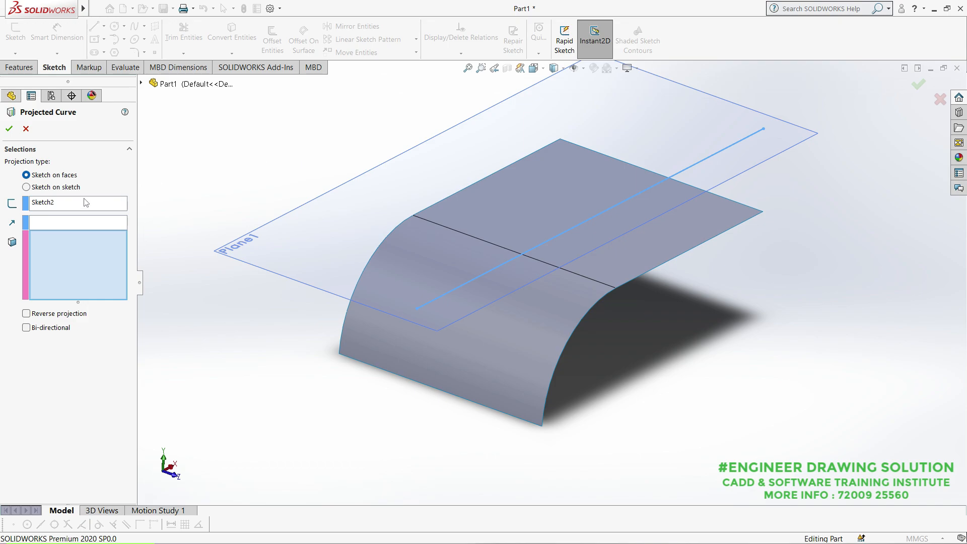
left_click(551, 312)
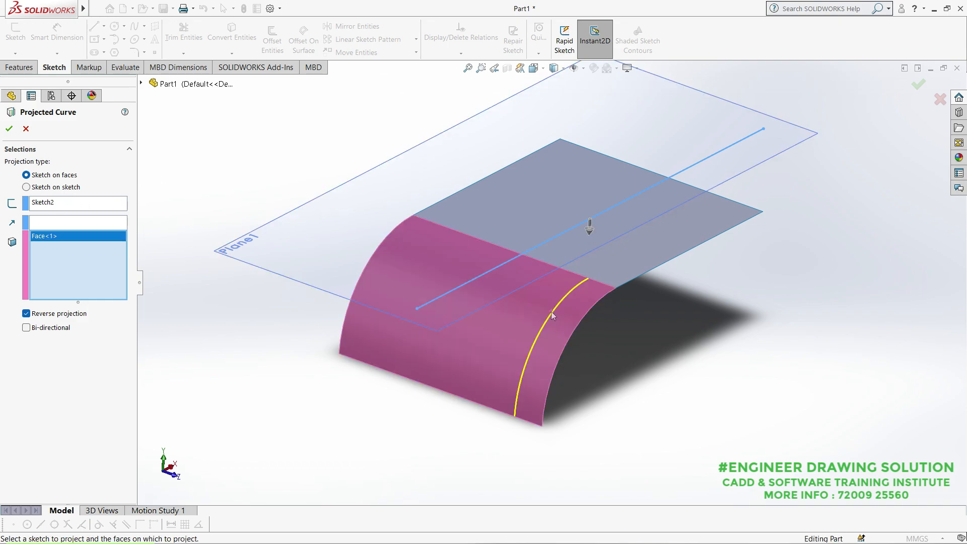
left_click(642, 257)
left_click(9, 129)
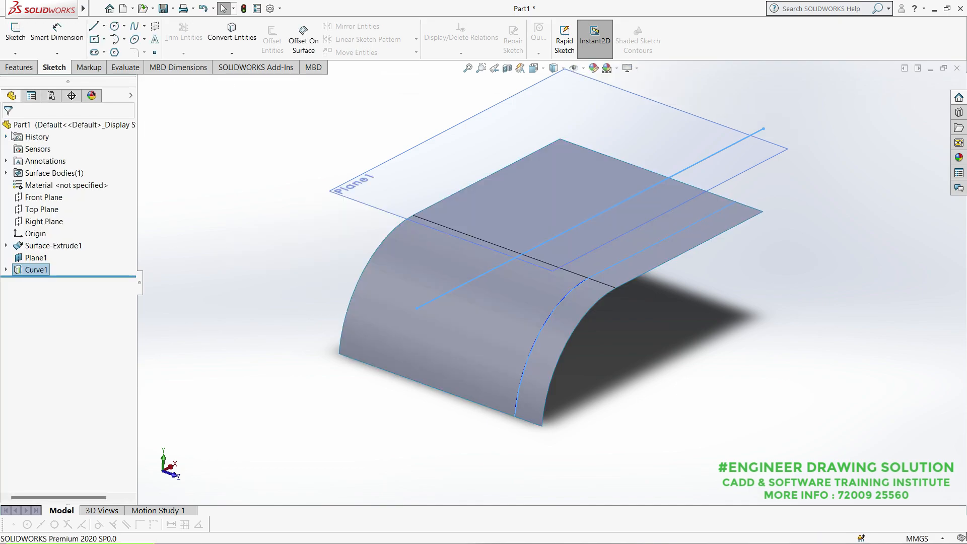
Step: Hide the offset plane above the surface
left_click(371, 182)
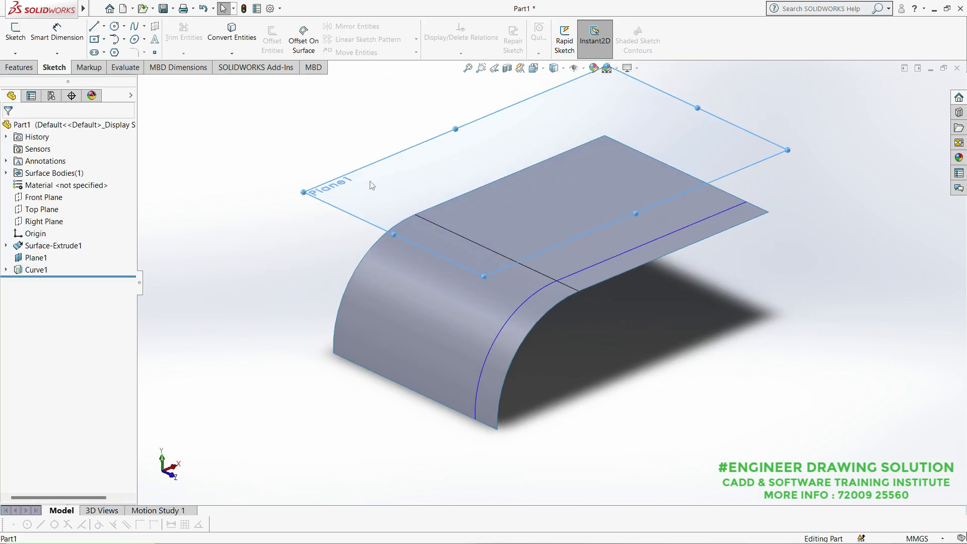
left_click(436, 153)
middle_click_drag(398, 183, 408, 181)
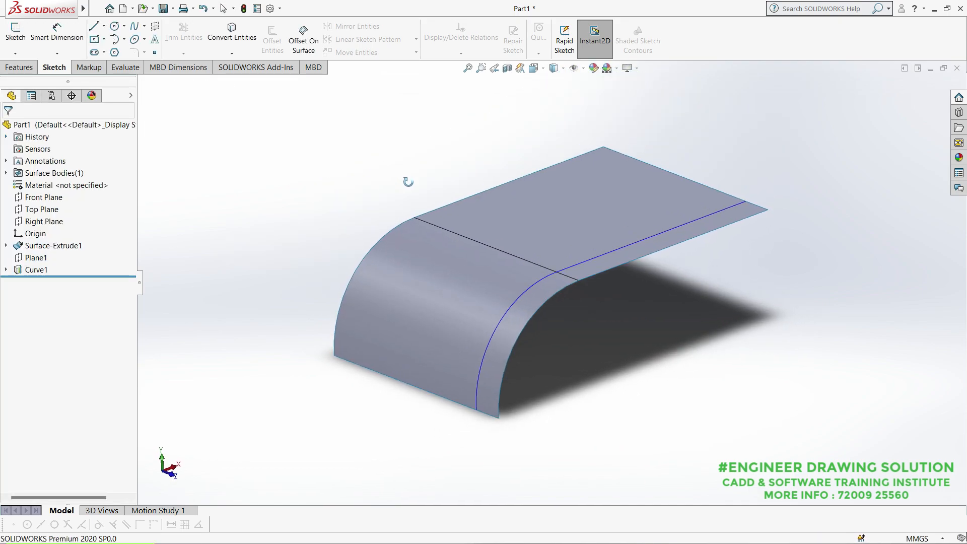
scroll(481, 348, "down", 1)
Step: Create a reference plane perpendicular to the projected curve at its lower end point on the curved face
mouse_move(84, 8)
left_click(161, 9)
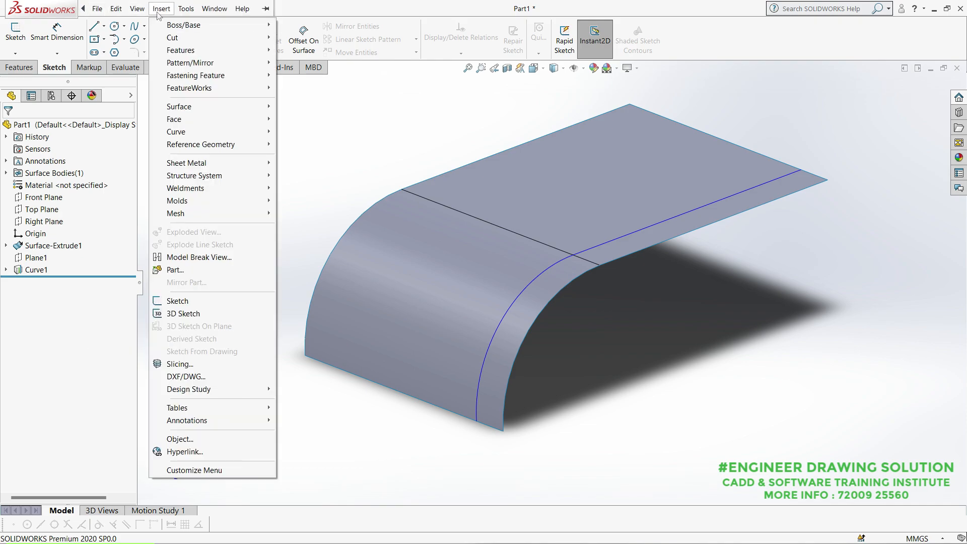
mouse_move(219, 144)
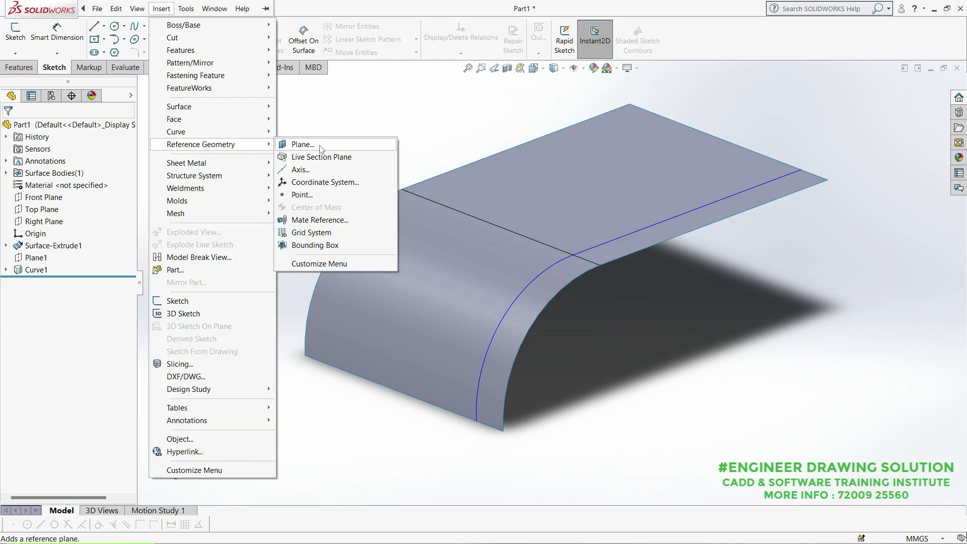
left_click(313, 144)
scroll(496, 369, "down", 2)
left_click(491, 346)
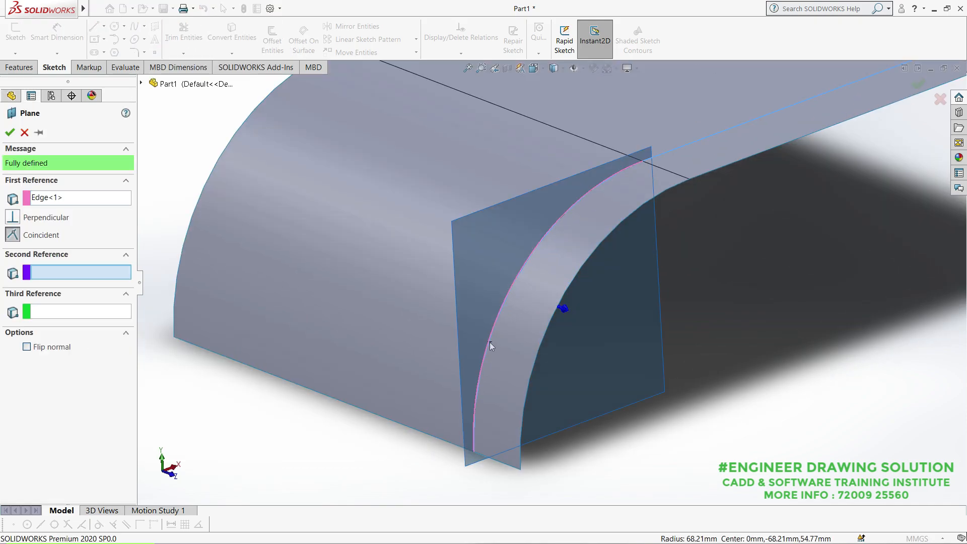
left_click(473, 453)
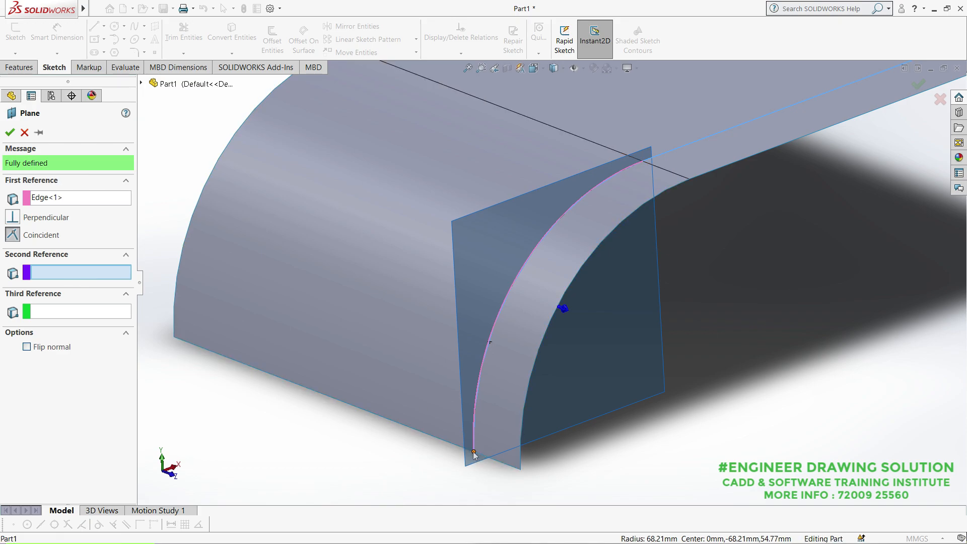
left_click(9, 132)
scroll(553, 281, "up", 3)
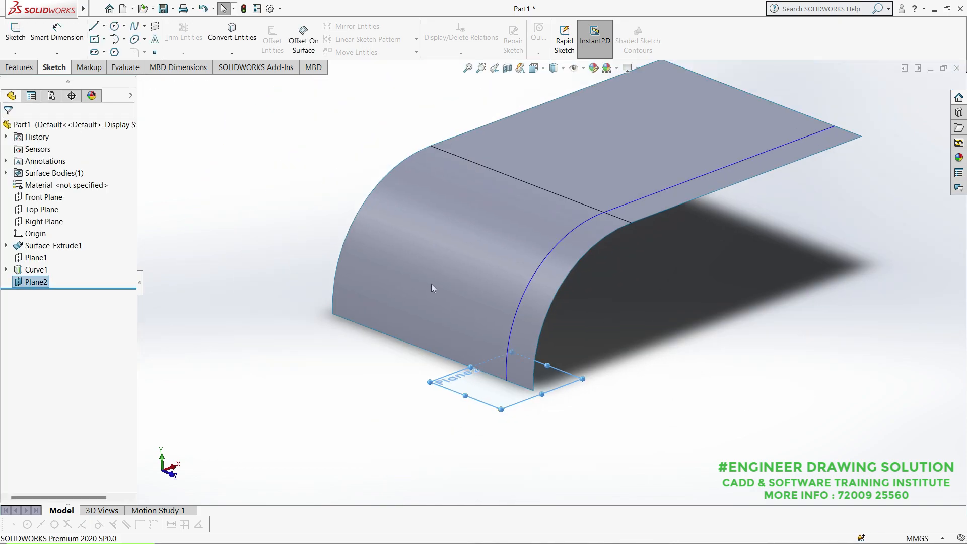
Step: Start a sketch on the plane at the curve's end and view it normal to the sketch
left_click(15, 35)
left_click(444, 378)
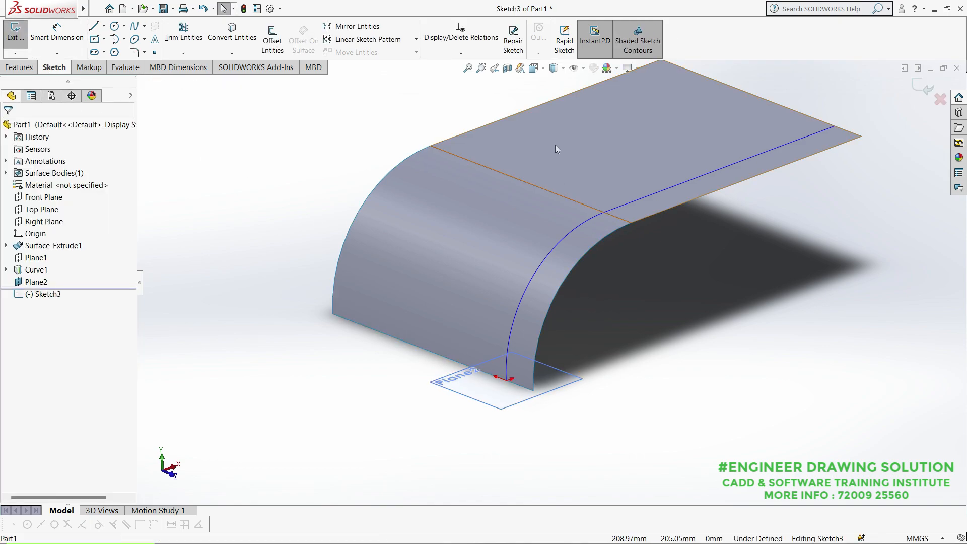
left_click(538, 67)
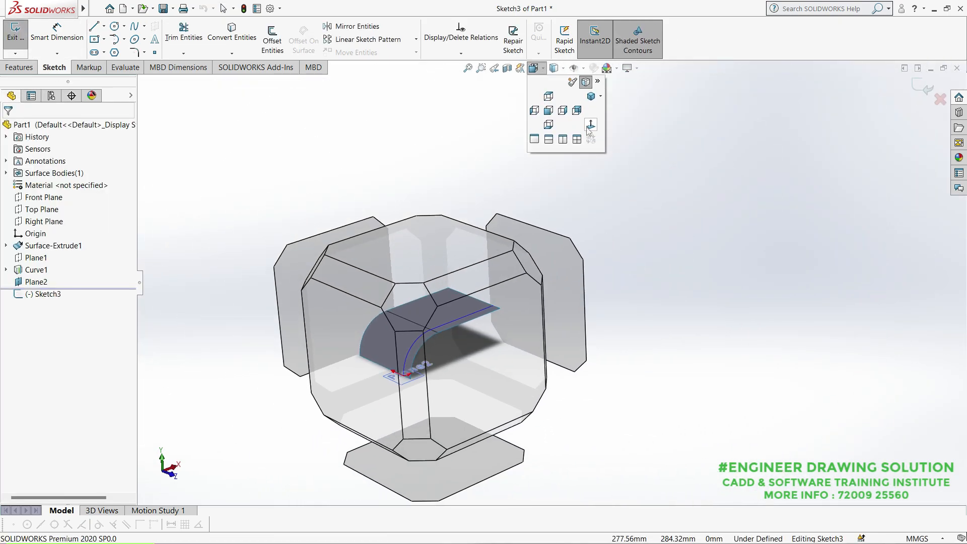
left_click(590, 126)
scroll(378, 277, "down", 3)
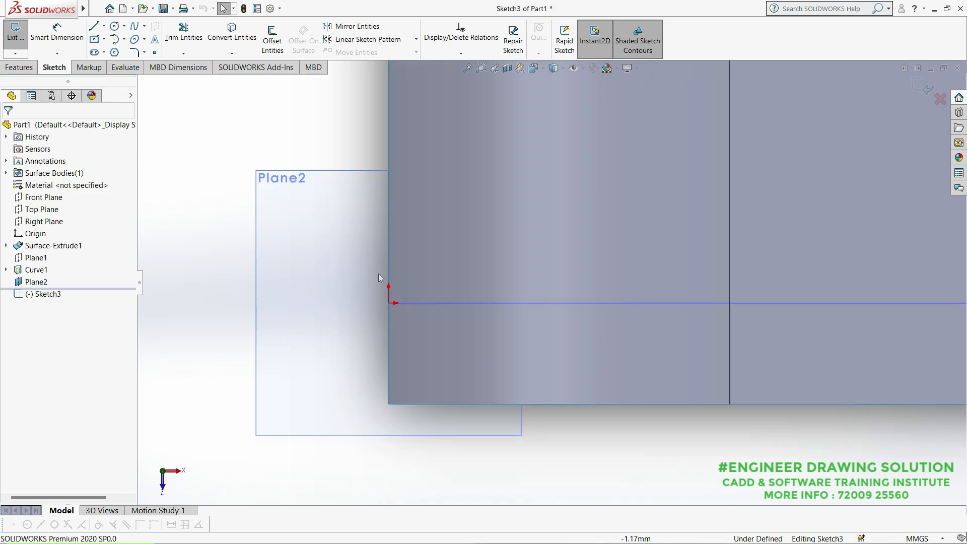
Step: Sketch connected lines from the curve's end point: about 5.9 mm along the surface edge, an outward slant, and a vertical line about 3.9 mm long
left_click(94, 27)
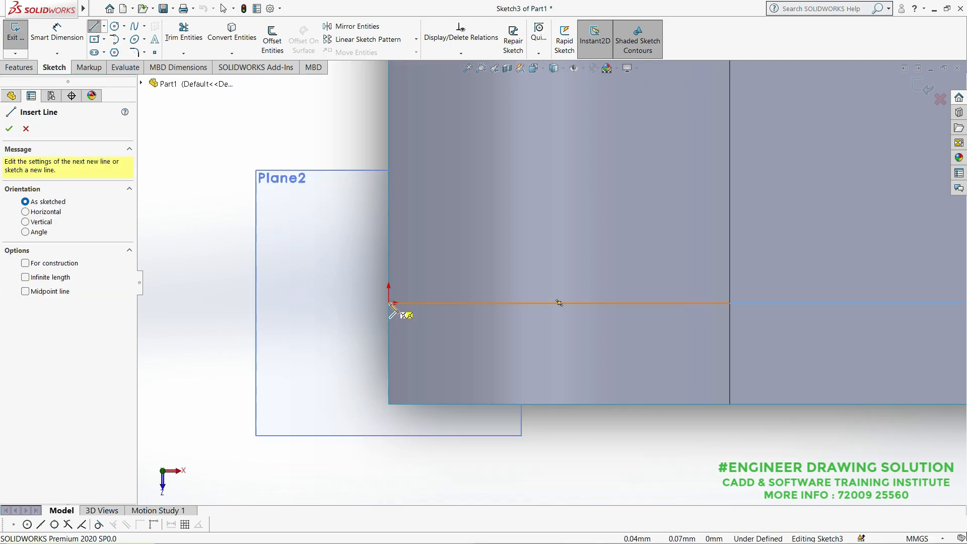
left_click(389, 303)
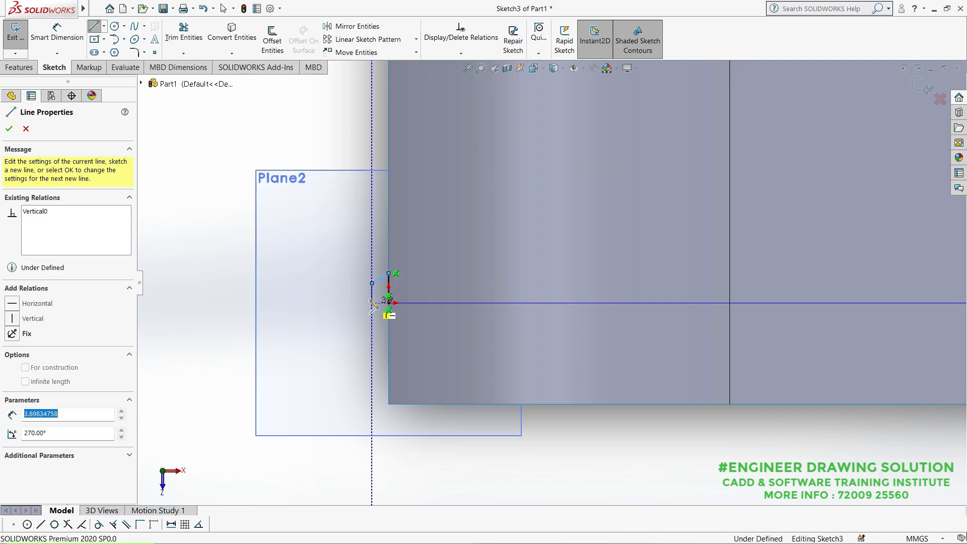
right_click(368, 285)
left_click(363, 287)
Step: Delete the profile line that lies along the surface edge
scroll(378, 296, "down", 3)
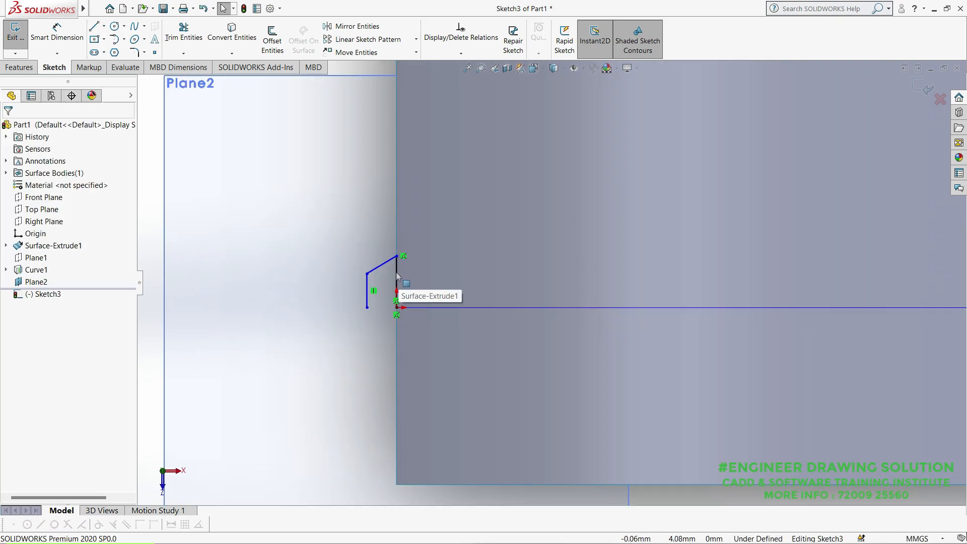
left_click(397, 273)
right_click(364, 217)
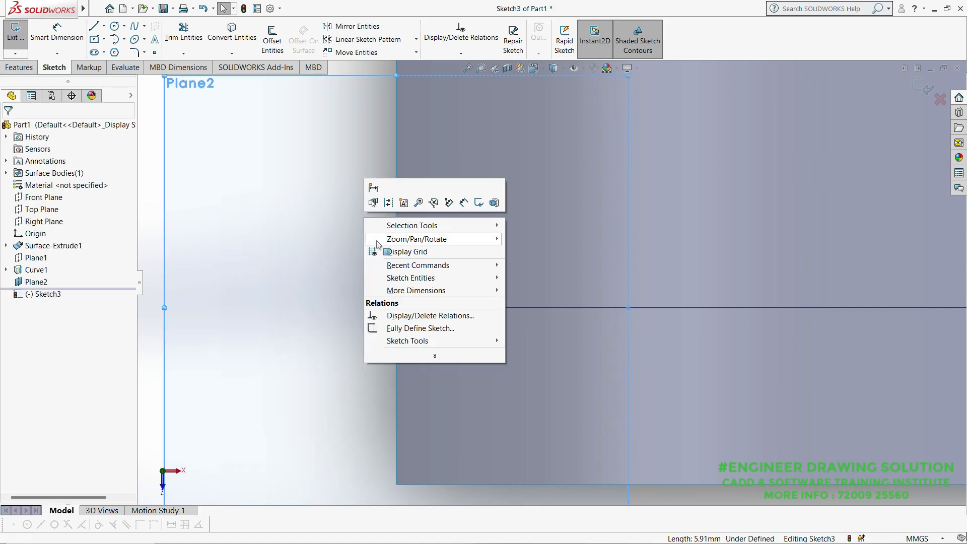
left_click(335, 245)
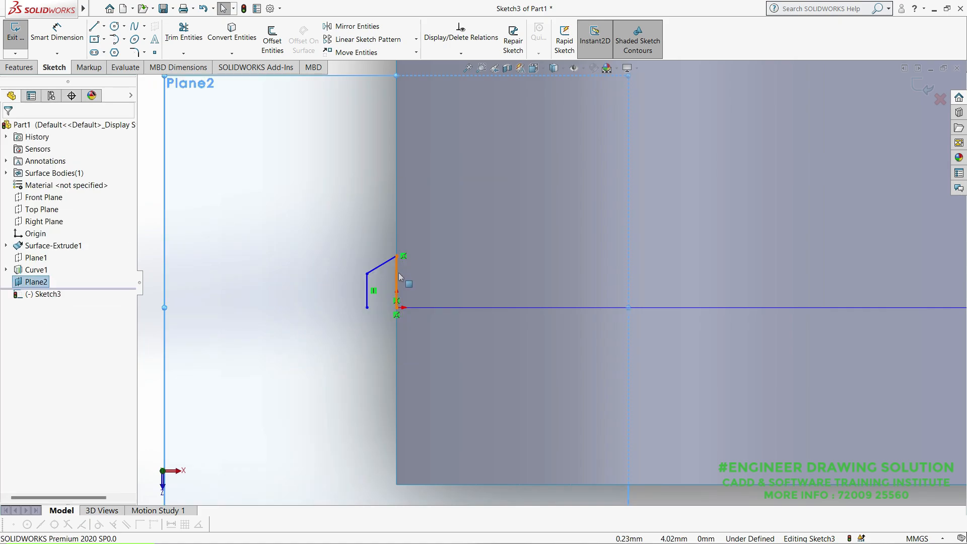
left_click(397, 270)
key("Delete")
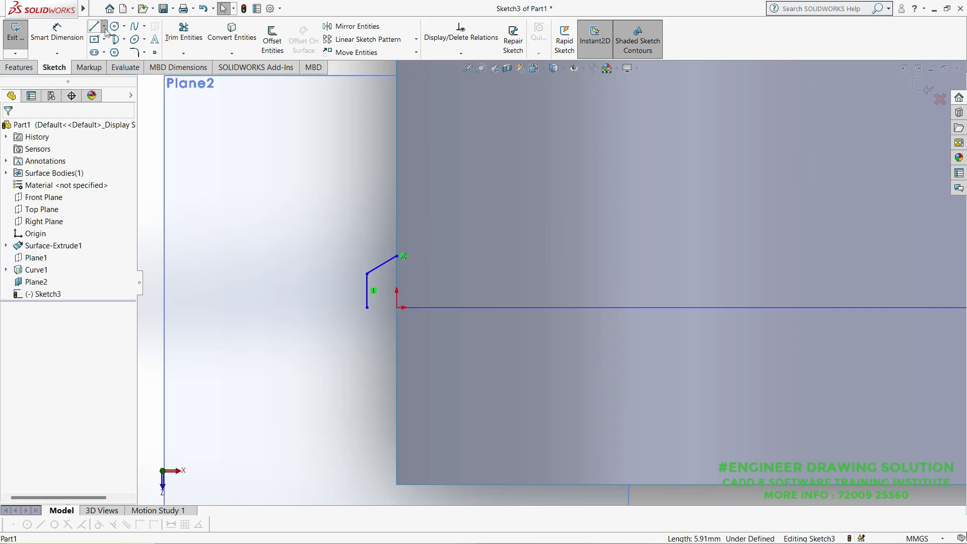
Step: Sketch a short horizontal centerline through the free end of the vertical profile line, in line with the projected curve
left_click(104, 28)
left_click(116, 50)
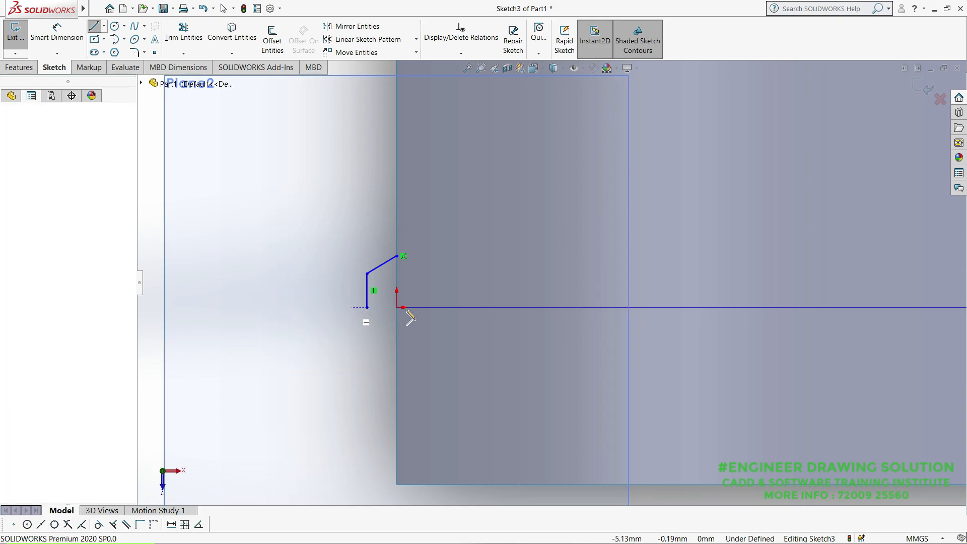
left_click(409, 307)
key("Escape")
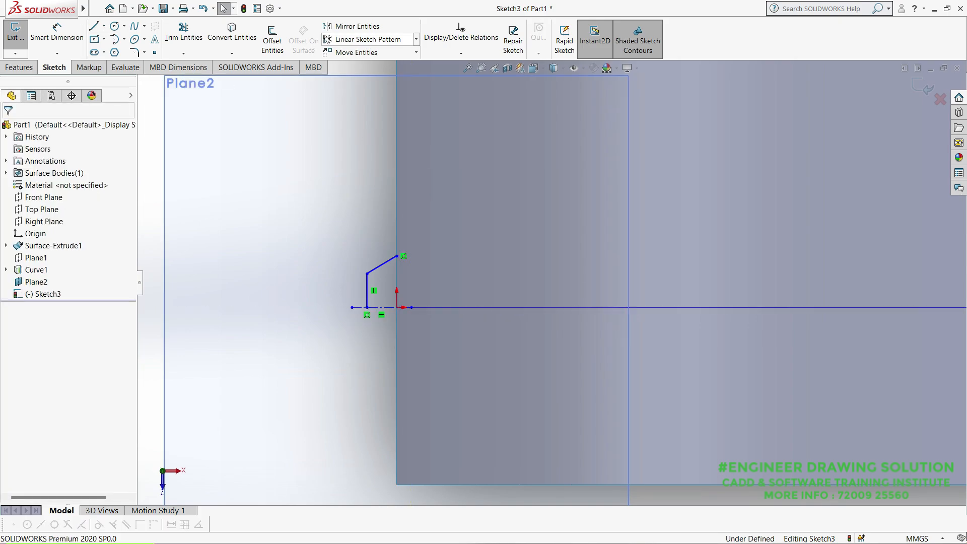
Step: Mirror the slanted and vertical profile lines about the horizontal centerline, and finish the sketch
left_click(351, 26)
left_click(379, 267)
left_click(367, 280)
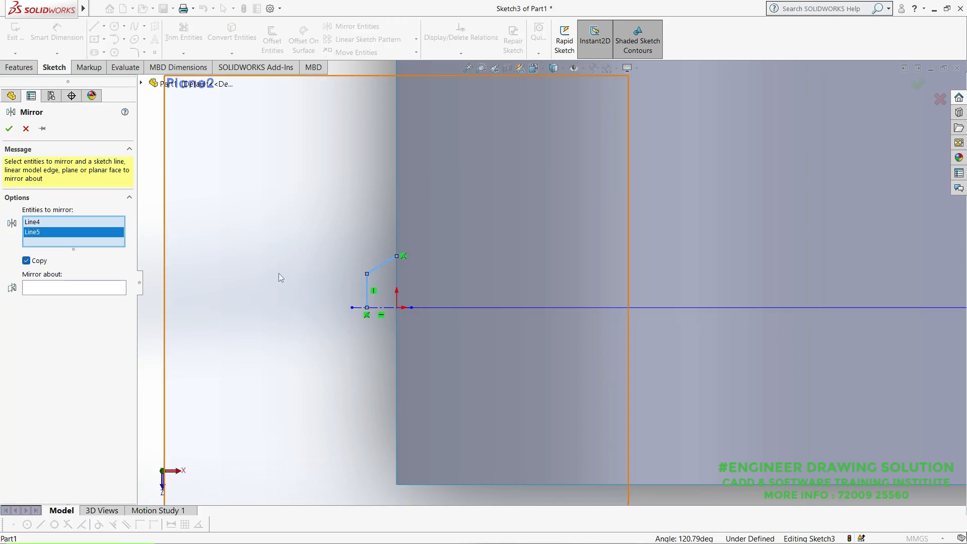
left_click(76, 287)
left_click(374, 307)
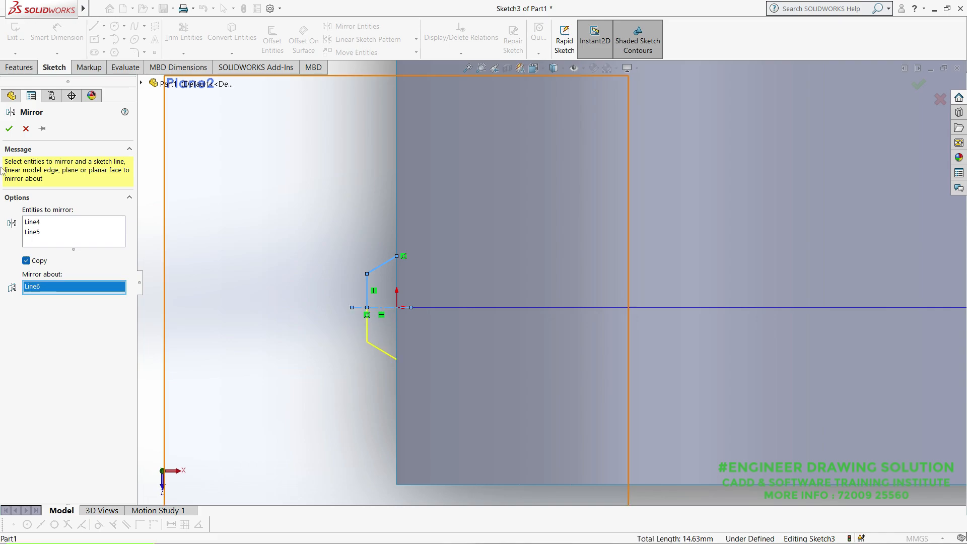
left_click(9, 129)
left_click(16, 31)
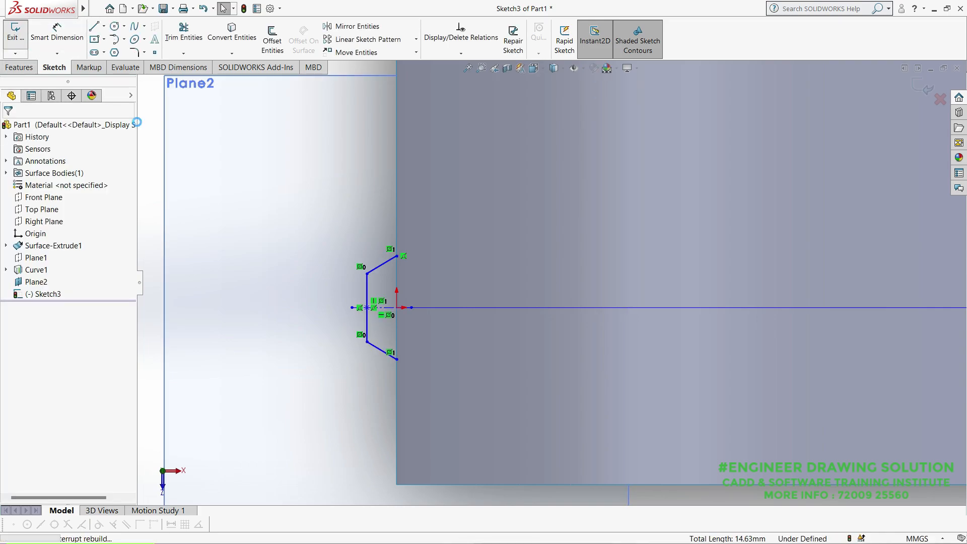
scroll(359, 295, "up", 4)
mouse_move(509, 328)
middle_mouse_down()
mouse_move(492, 210)
mouse_move(524, 194)
mouse_move(568, 147)
mouse_move(548, 279)
middle_mouse_up()
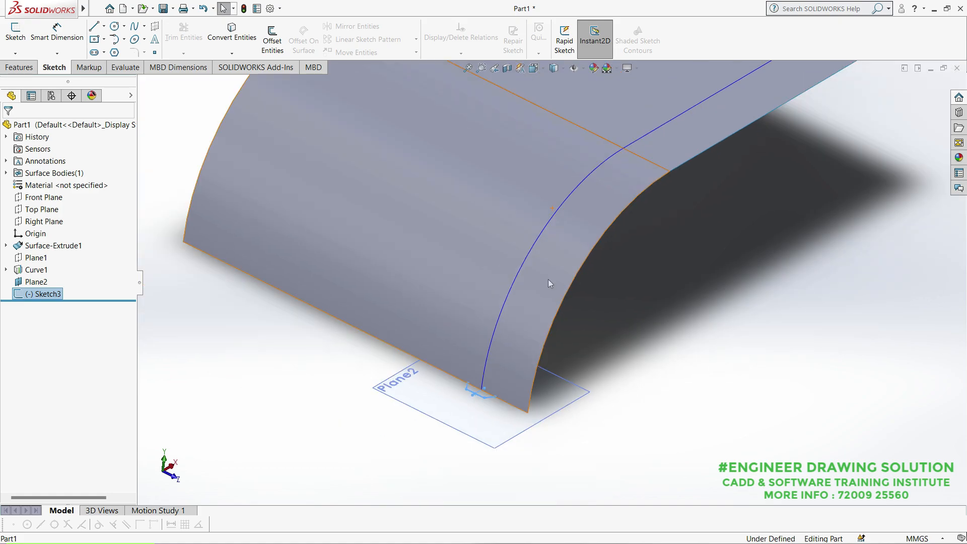
Step: Hide the reference plane at the lower end of the projected curve
left_click(563, 388)
left_click(624, 361)
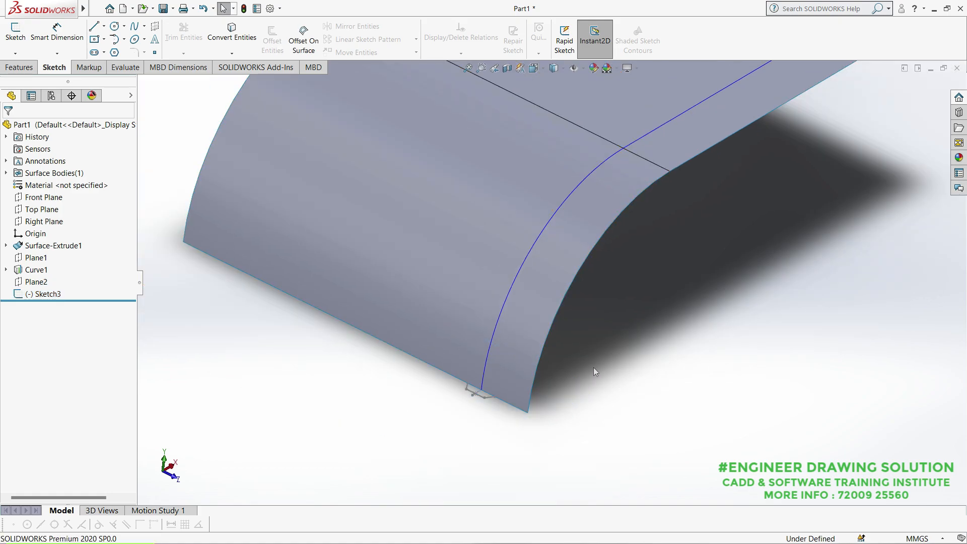
mouse_move(594, 372)
middle_mouse_down()
mouse_move(590, 379)
mouse_move(587, 367)
middle_mouse_up()
Step: Create a swept surface using the open trapezoidal sketch as the profile and the projected curve as the path
mouse_move(80, 5)
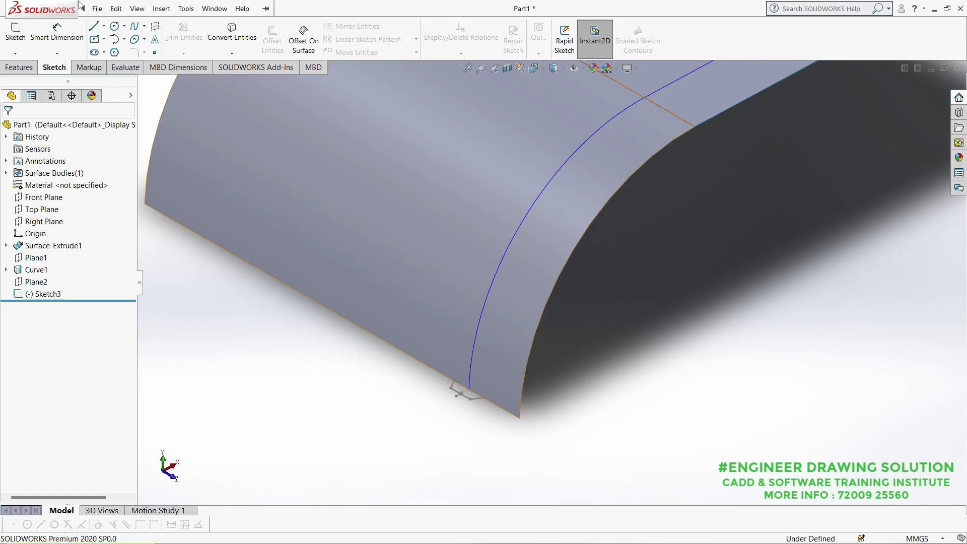
left_click(155, 11)
mouse_move(237, 106)
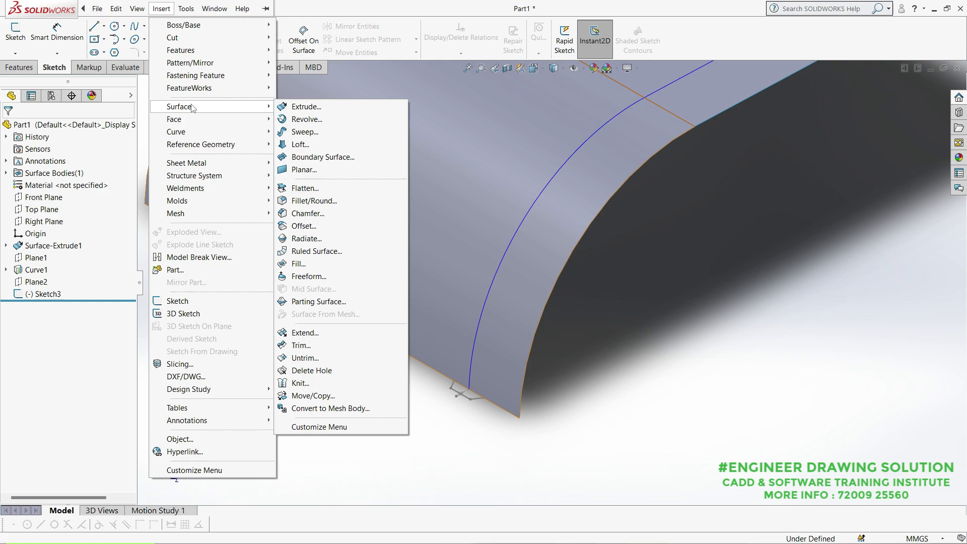
left_click(298, 132)
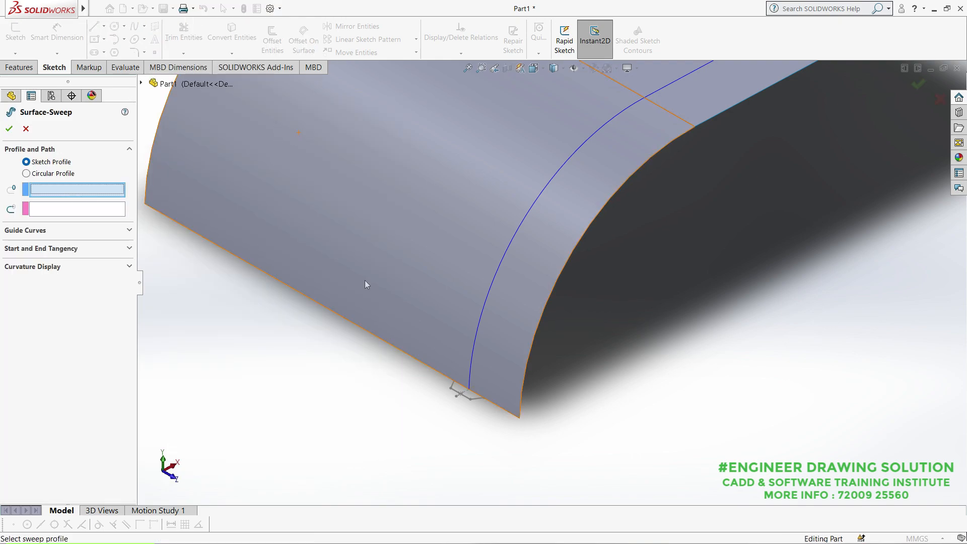
middle_click_drag(365, 282, 482, 409)
left_click(470, 368)
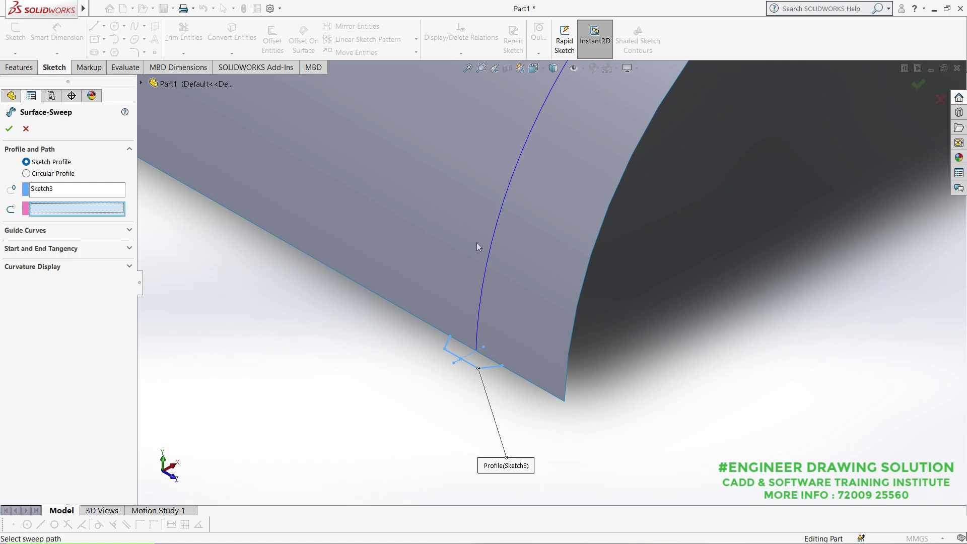
left_click(494, 232)
scroll(386, 368, "up", 8)
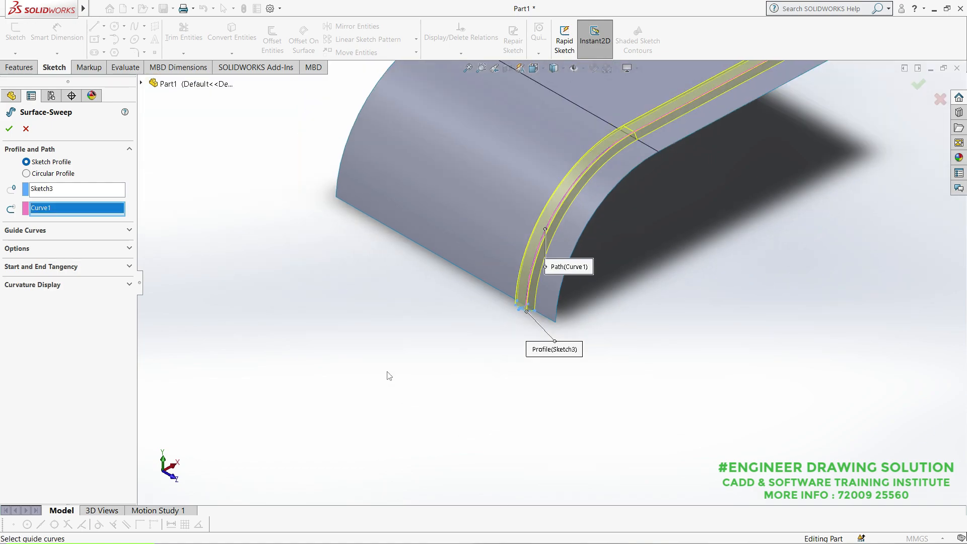
scroll(687, 167, "down", 3)
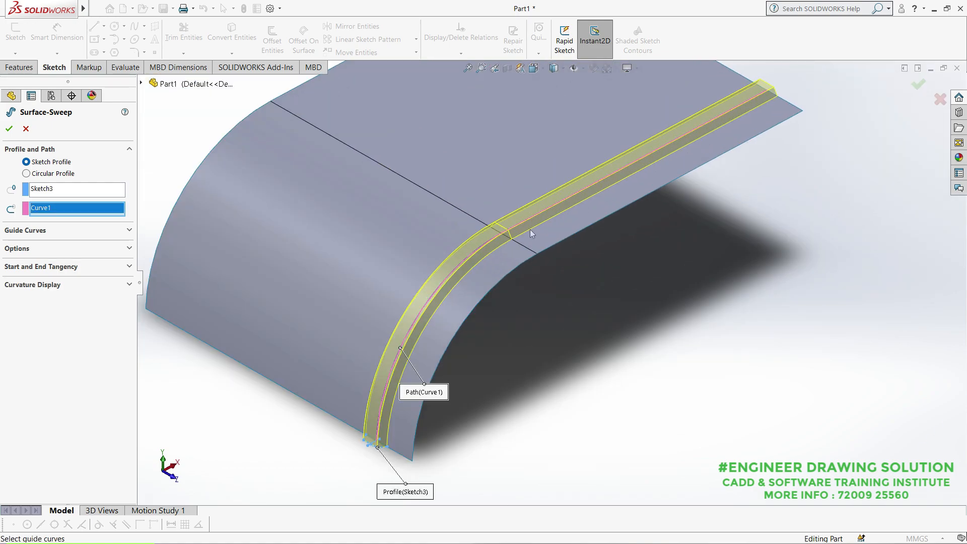
left_click(8, 130)
Step: Try to trim the extruded surface with the swept surface, keeping only the strip inside the rib, and undo the trim
middle_click_drag(504, 315, 463, 136)
scroll(350, 217, "down", 3)
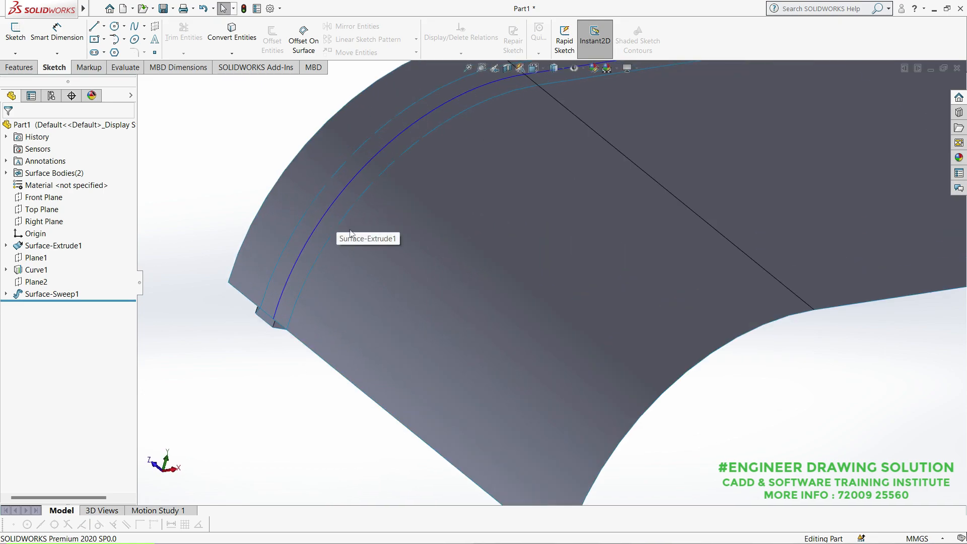
mouse_move(84, 10)
left_click(185, 7)
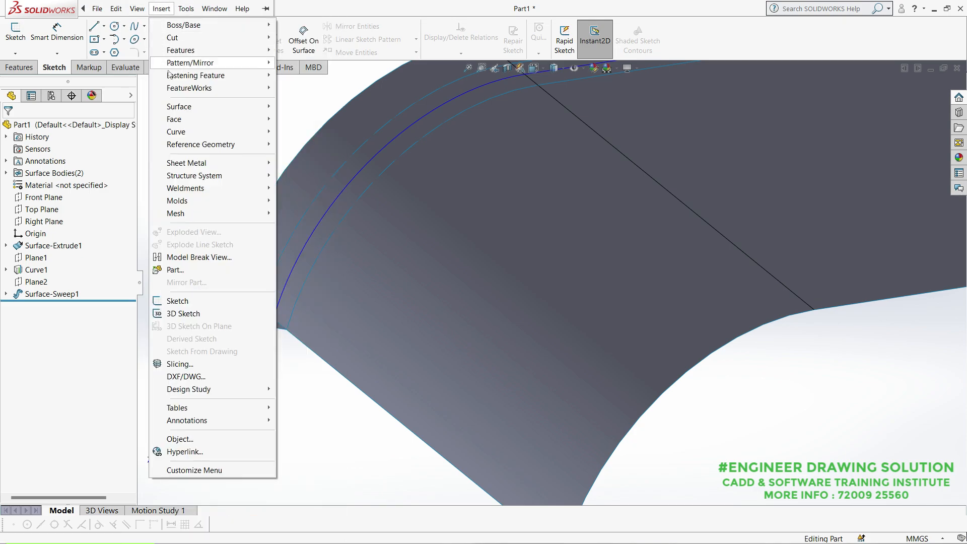
mouse_move(202, 107)
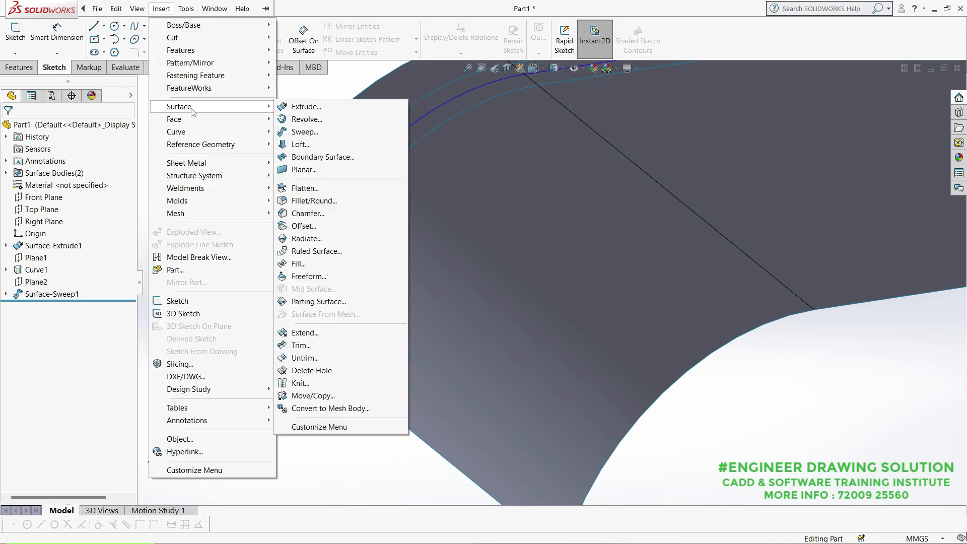
left_click(305, 346)
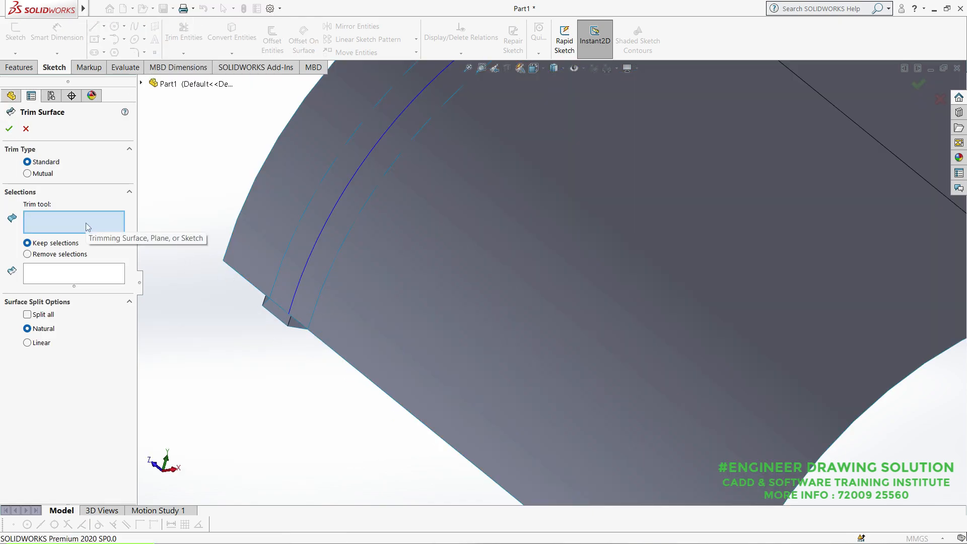
left_click(276, 315)
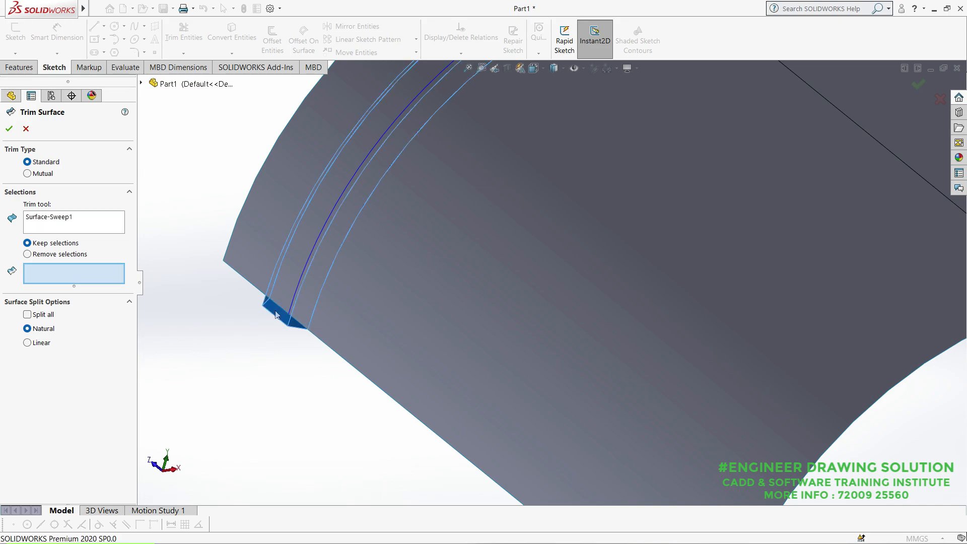
left_click(290, 270)
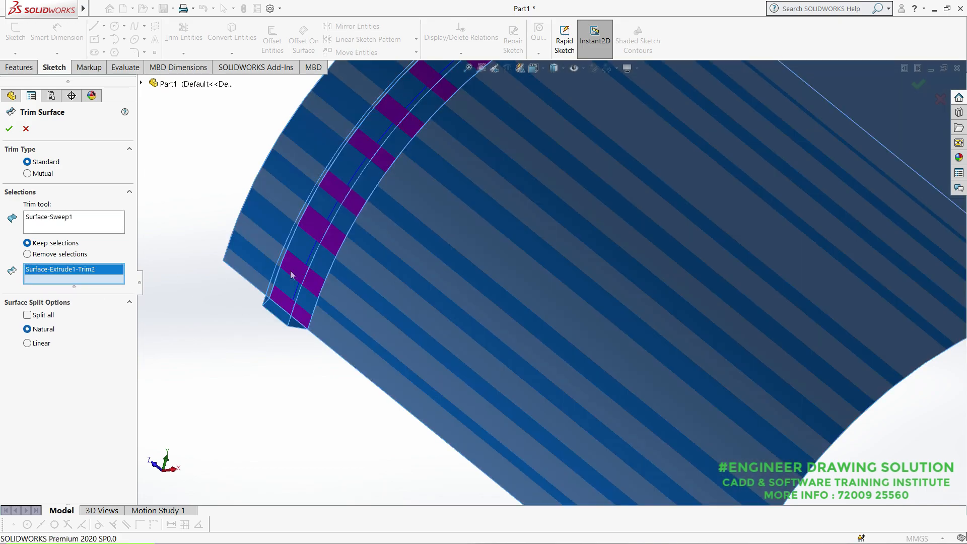
left_click(9, 128)
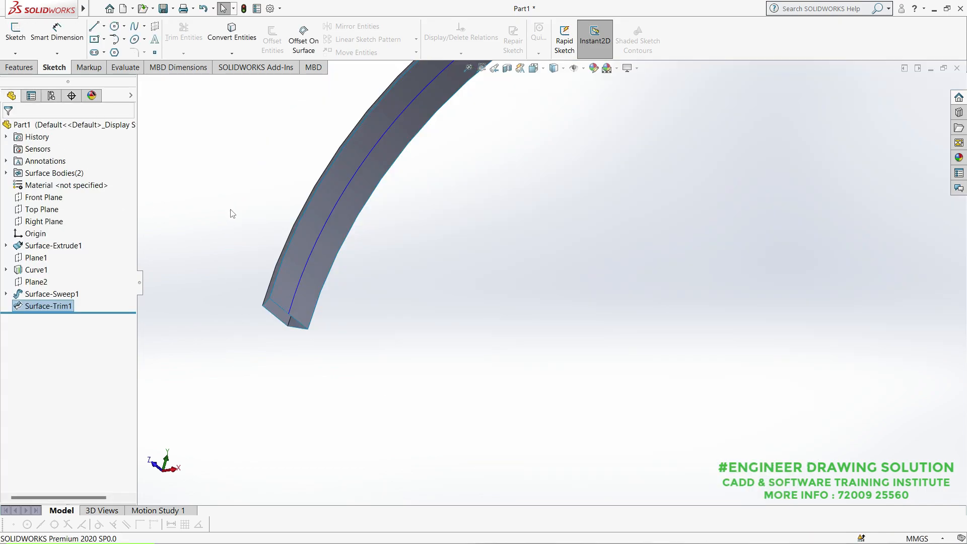
key("ctrl+z")
Step: Trim the extruded surface with the swept surface as a standard trim, removing the strip enclosed by the rib
mouse_move(84, 9)
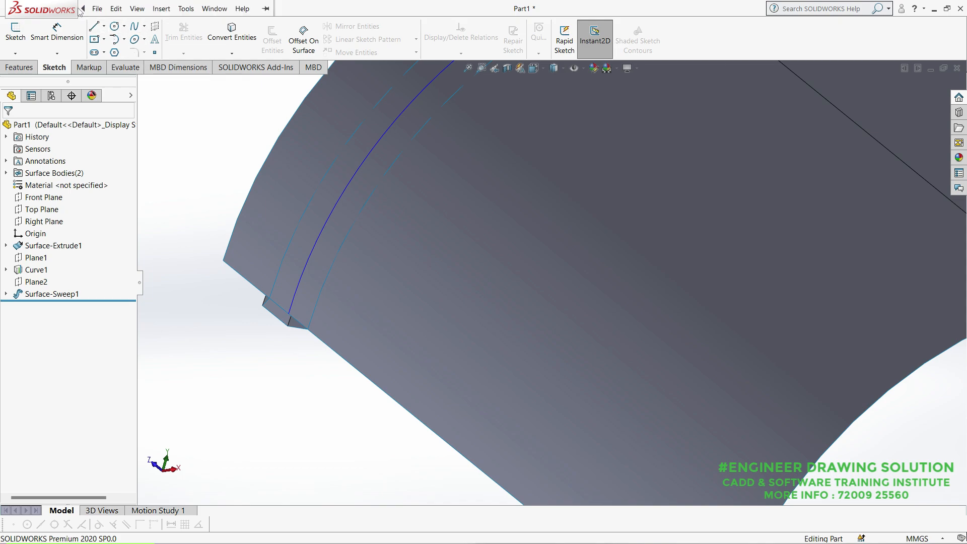
left_click(161, 9)
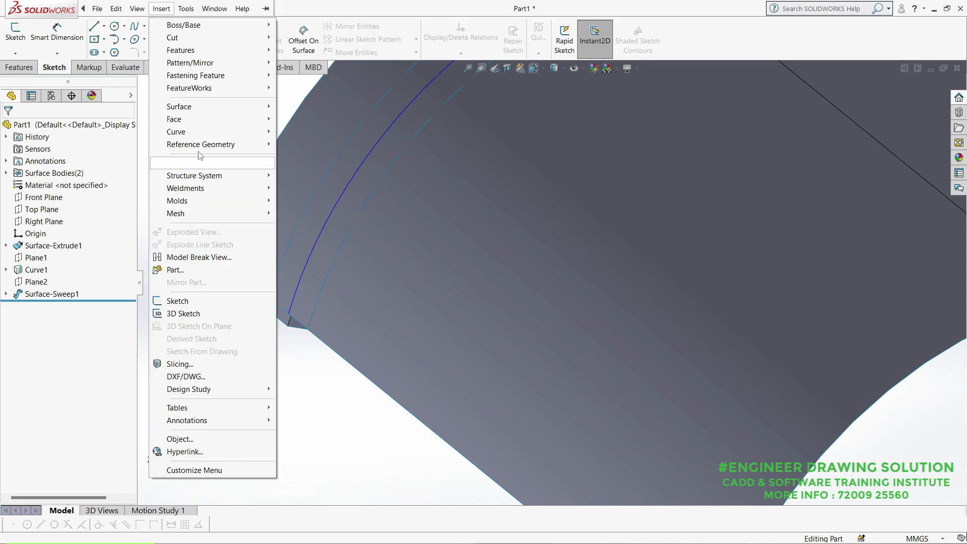
mouse_move(192, 107)
left_click(301, 345)
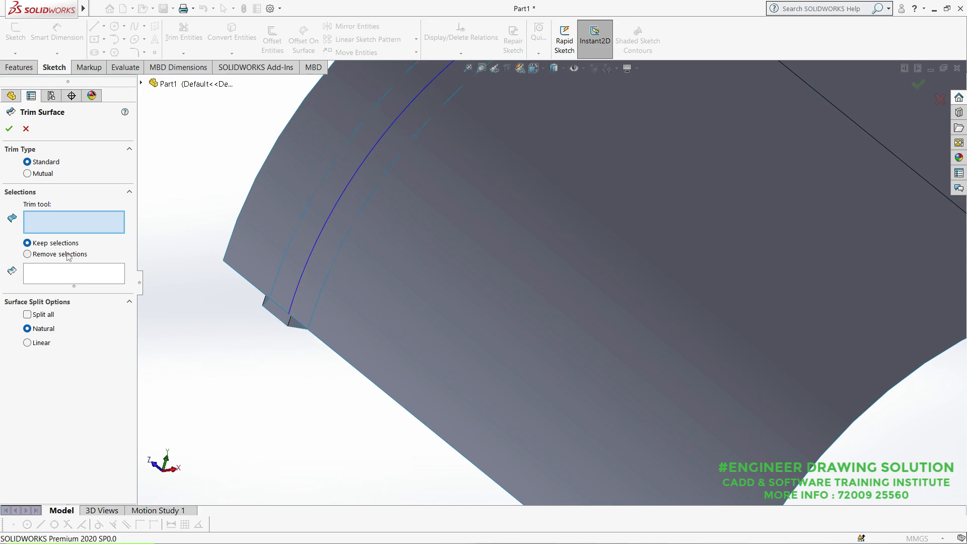
left_click(275, 315)
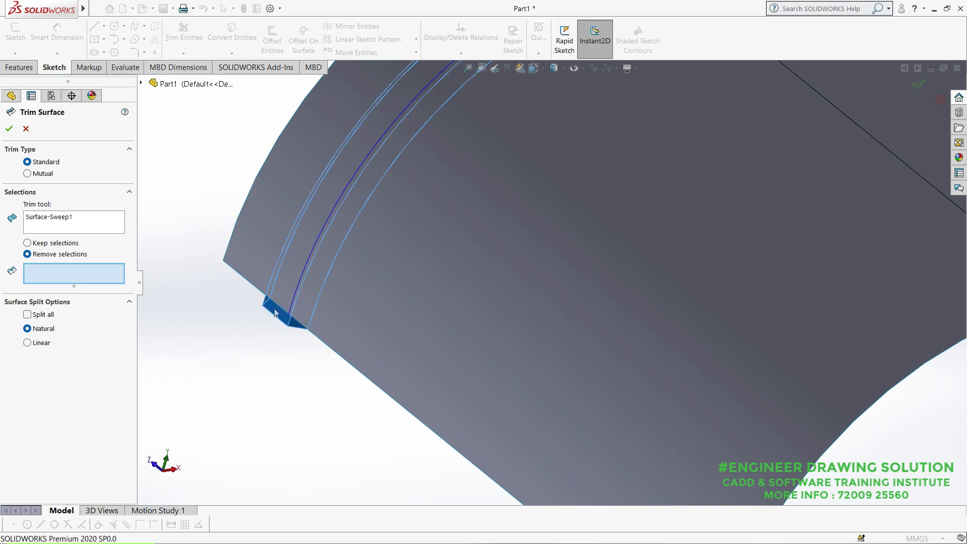
left_click(282, 284)
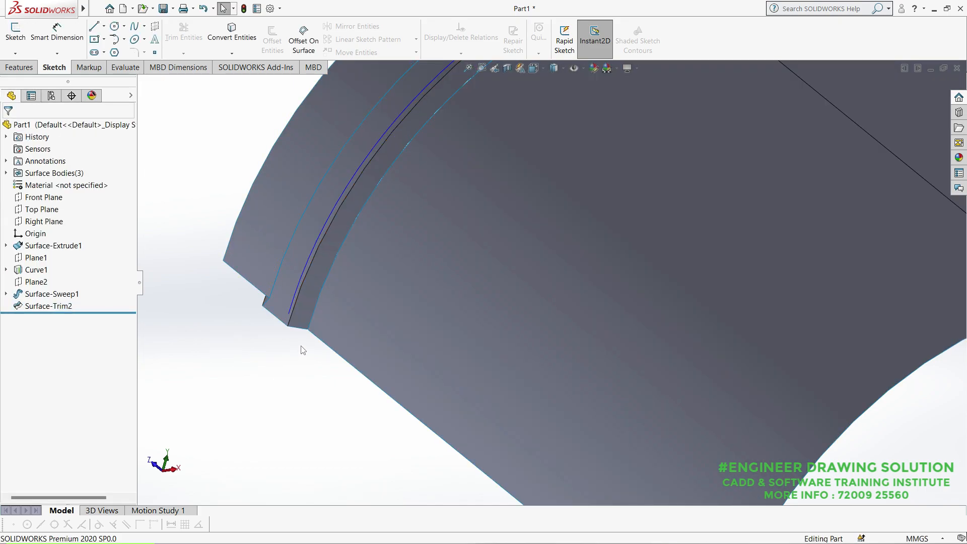
Step: Hide the projected curve that runs along the rib
middle_click_drag(302, 350, 401, 267)
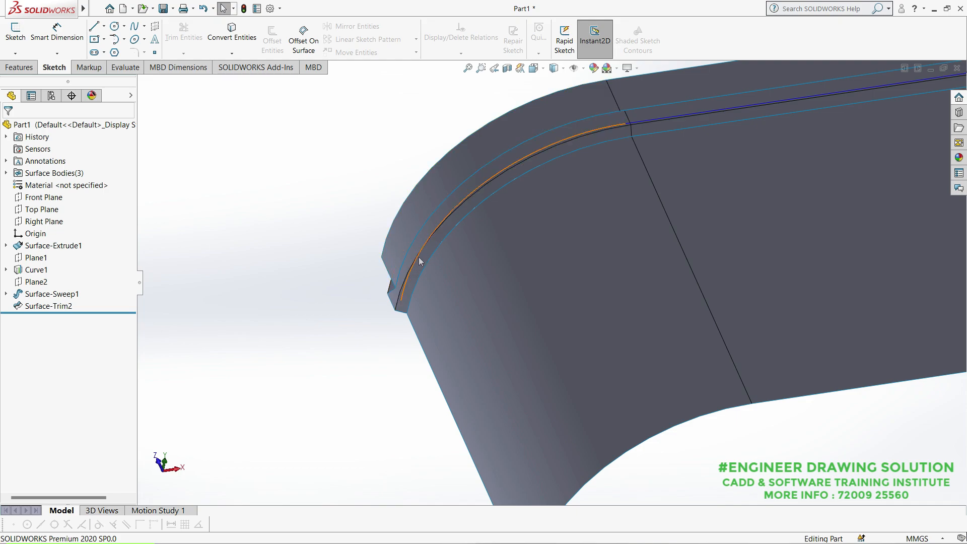
left_click(418, 257)
left_click(364, 253)
Step: Start a linear pattern of the swept rib body along the surface's straight lower edge, reversing the direction so the copies cross the surface
scroll(504, 246, "up", 3)
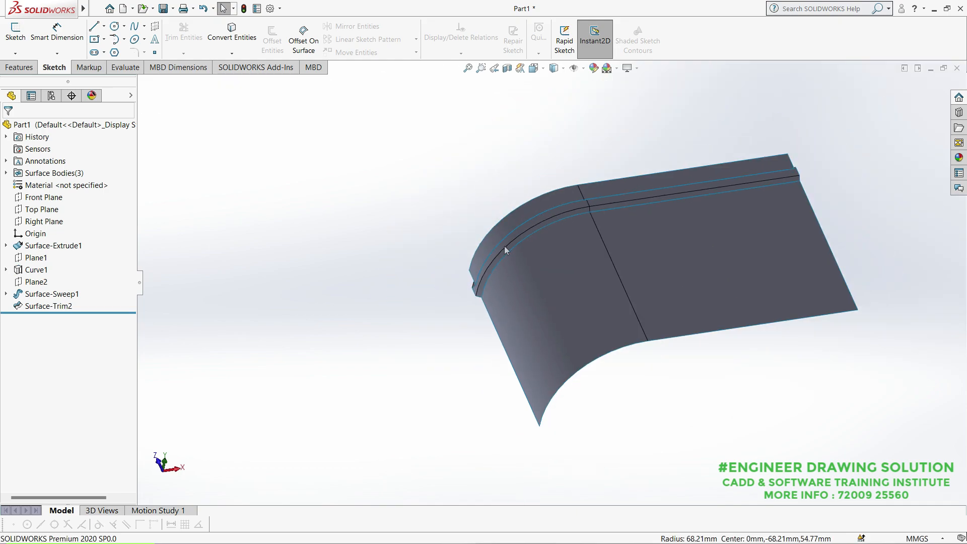
middle_click_drag(506, 250, 583, 462)
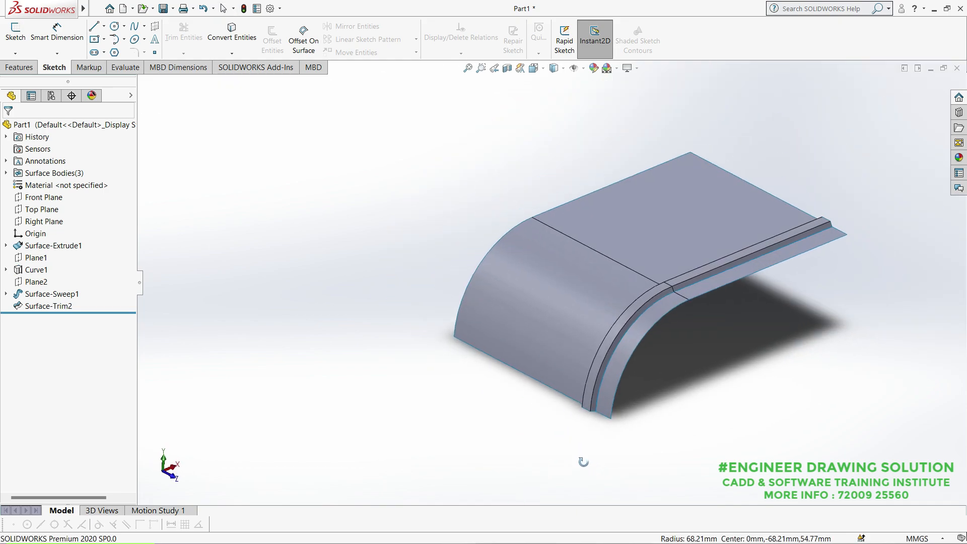
scroll(694, 369, "down", 2)
left_click(158, 13)
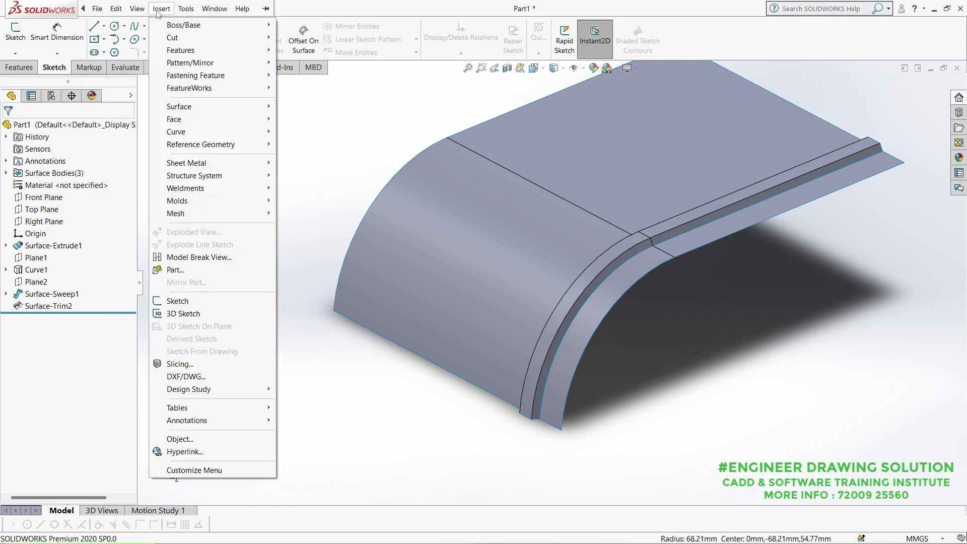
mouse_move(187, 62)
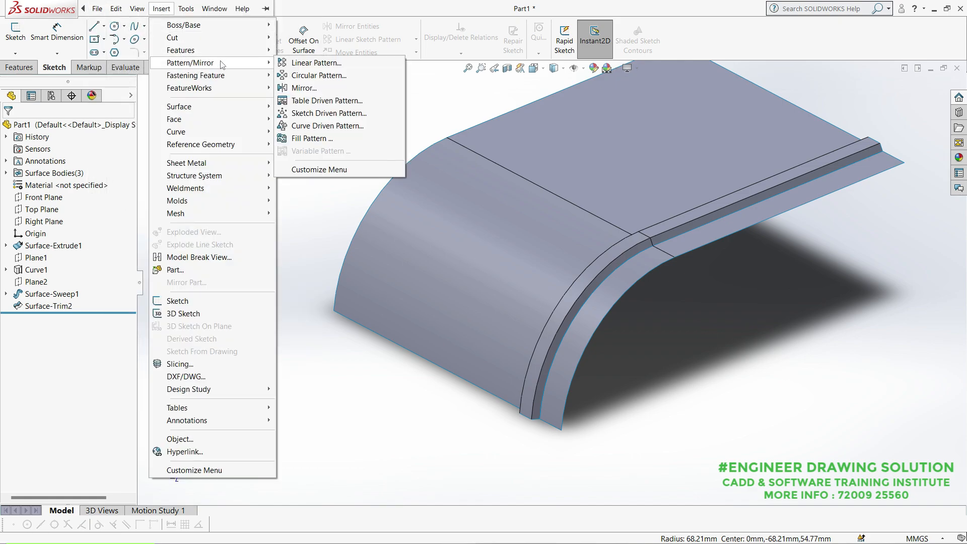
left_click(306, 64)
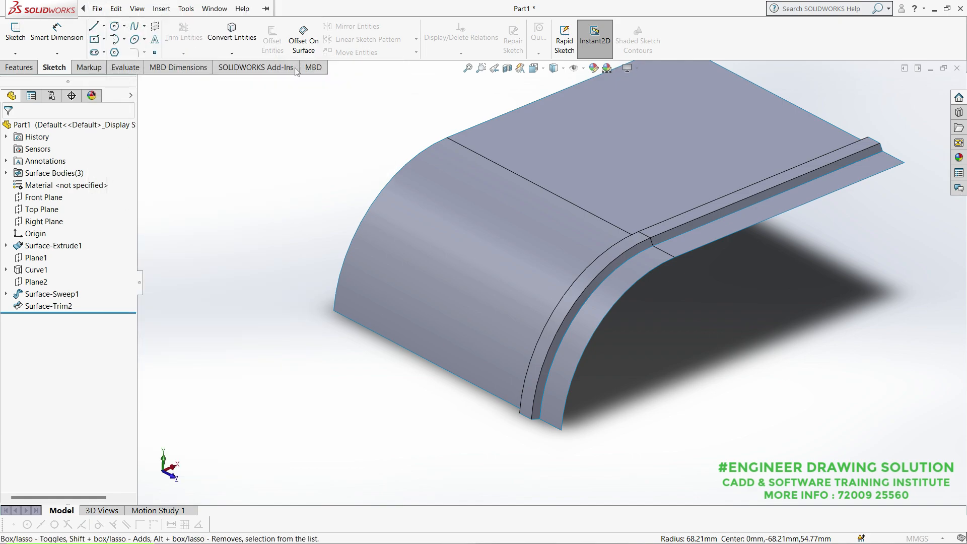
left_click(428, 358)
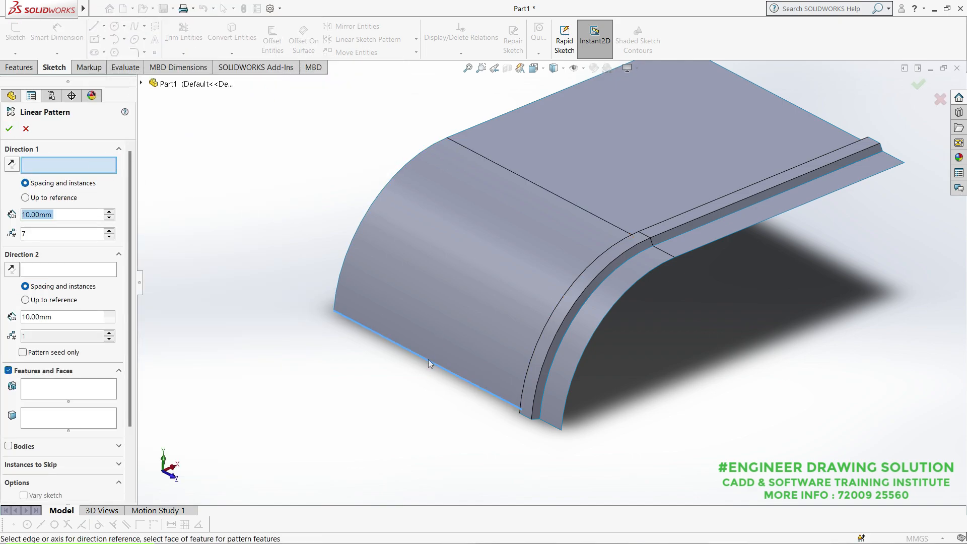
left_click(52, 419)
left_click(56, 451)
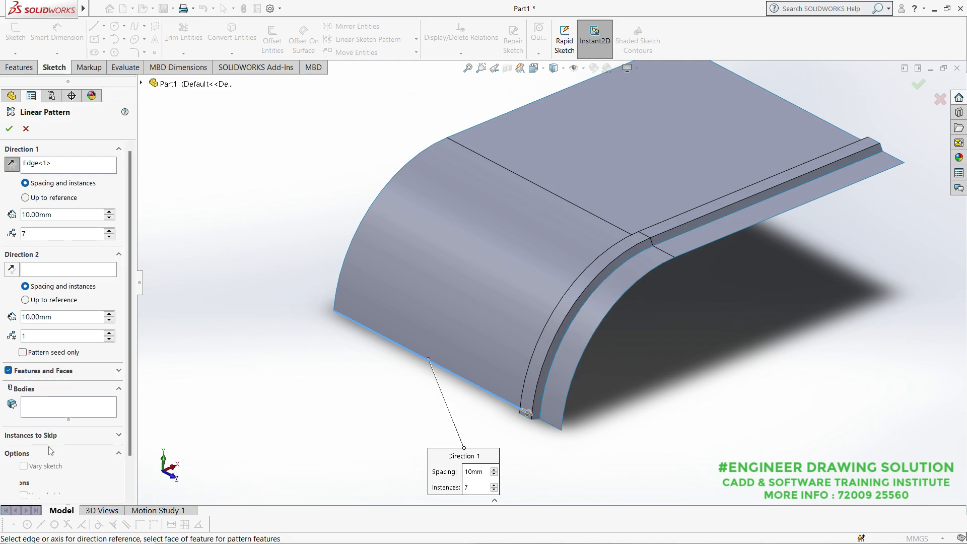
left_click(15, 390)
left_click(536, 382)
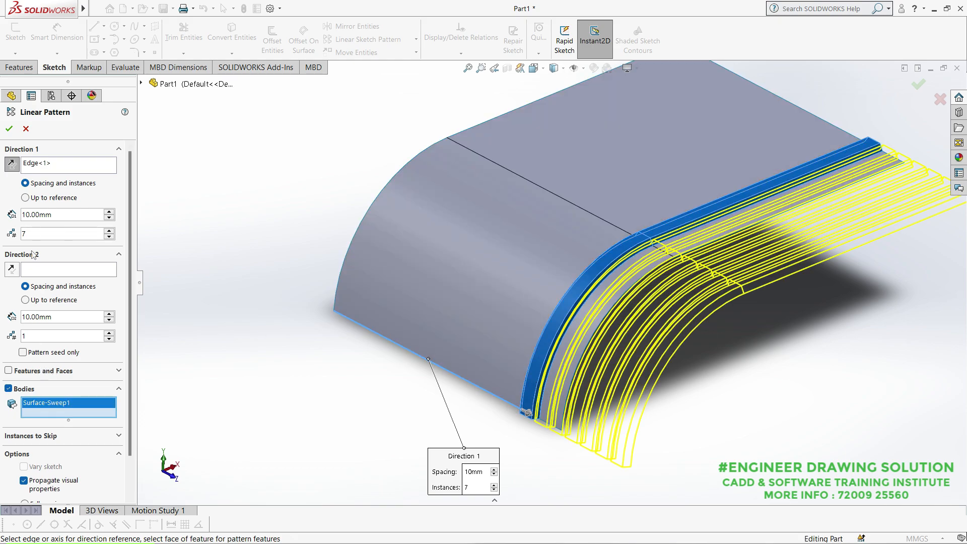
left_click(11, 163)
Step: Try spacings of 20 mm, 15 mm and 18 mm for the rib pattern's first direction
middle_click_drag(414, 323, 441, 342)
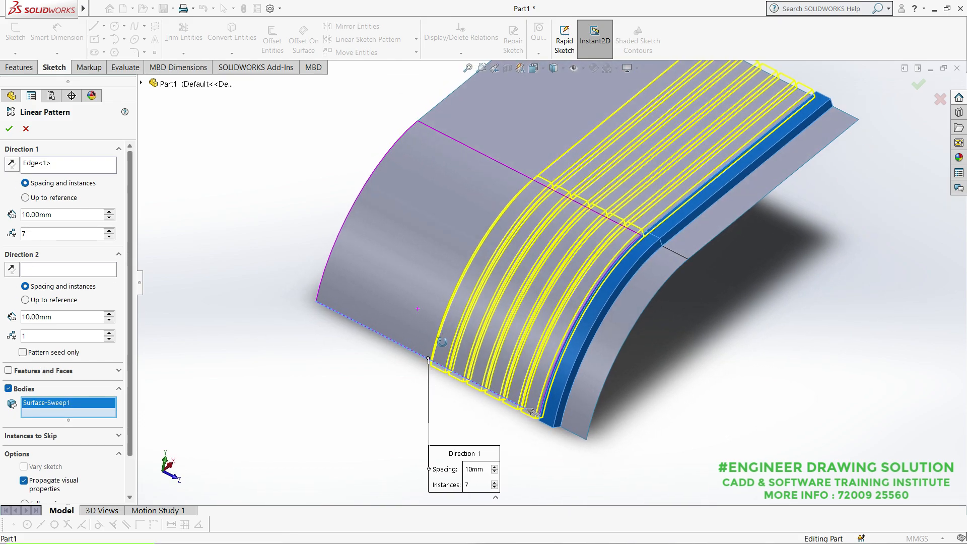
left_click(109, 213)
mouse_move(370, 341)
middle_mouse_down()
mouse_move(408, 390)
mouse_move(379, 352)
middle_mouse_up()
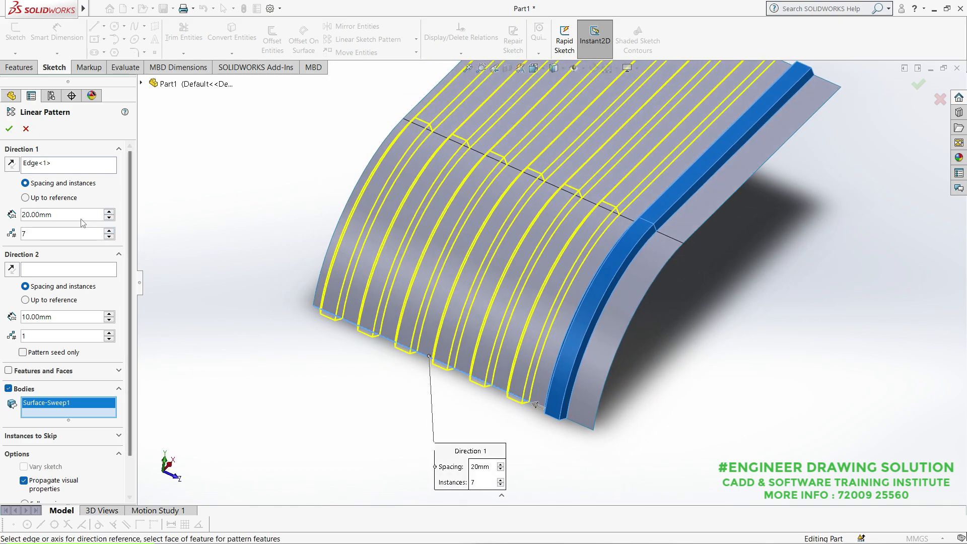
type("15")
key("Return")
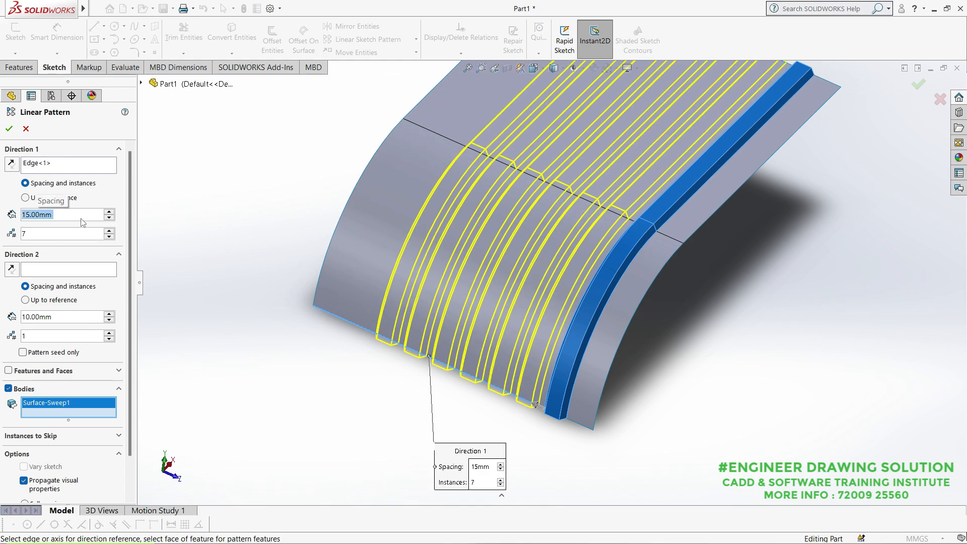
type("18")
key("Return")
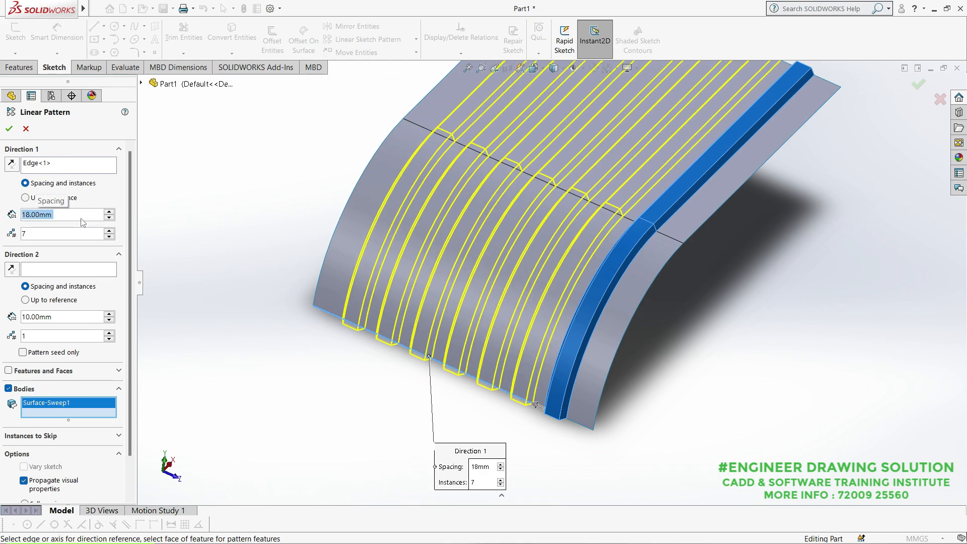
Step: Set the rib pattern's spacing to 19 mm and create the pattern with 7 instances
type("19")
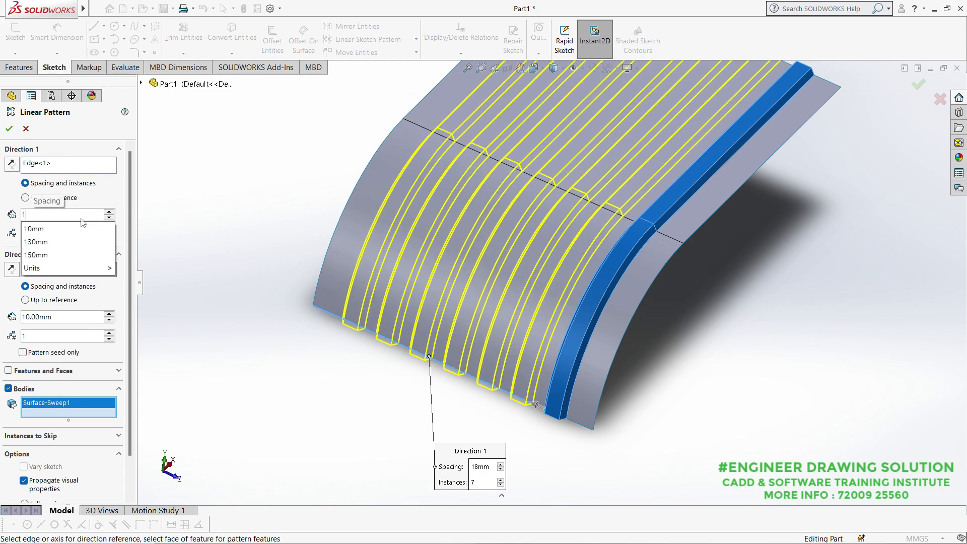
key("Return")
middle_click_drag(323, 308, 301, 296)
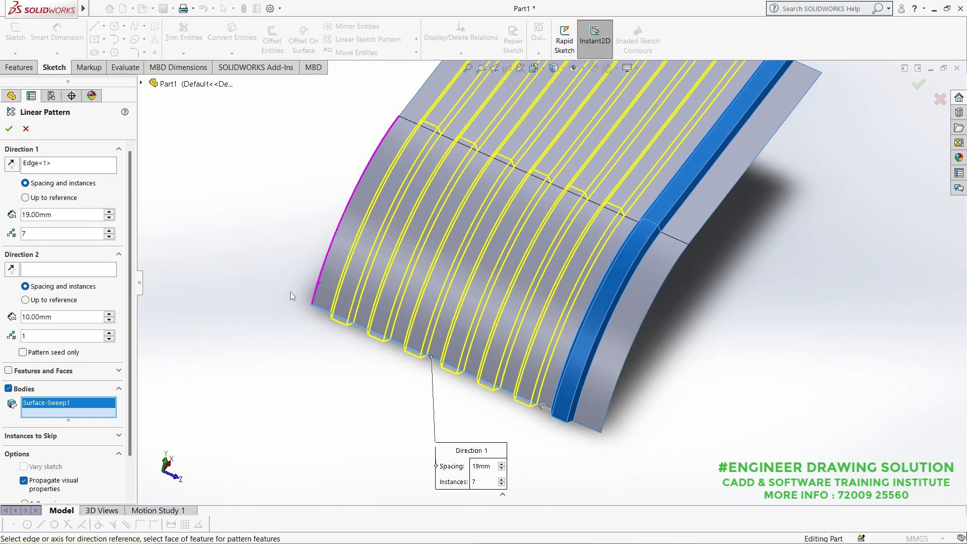
left_click(8, 128)
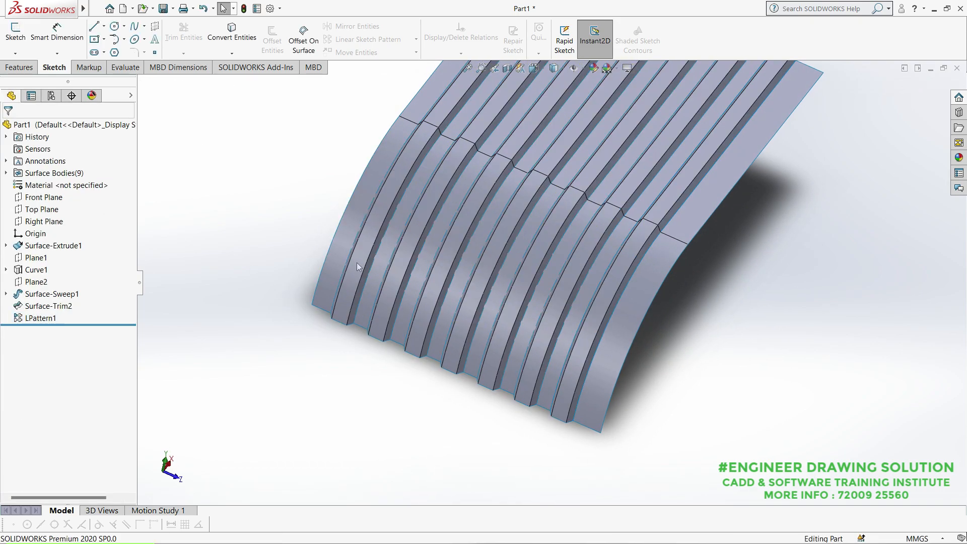
Step: Trim the base surface with the second rib as the trim tool, removing the strip enclosed beneath that rib
middle_click_drag(357, 262, 237, 136)
scroll(323, 252, "up", 2)
scroll(344, 216, "down", 2)
mouse_move(81, 9)
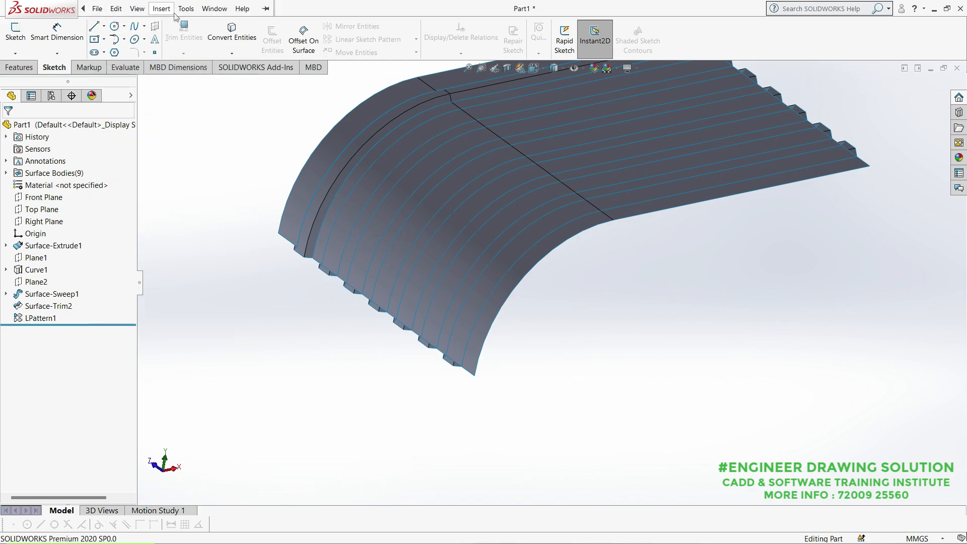
left_click(162, 9)
mouse_move(180, 111)
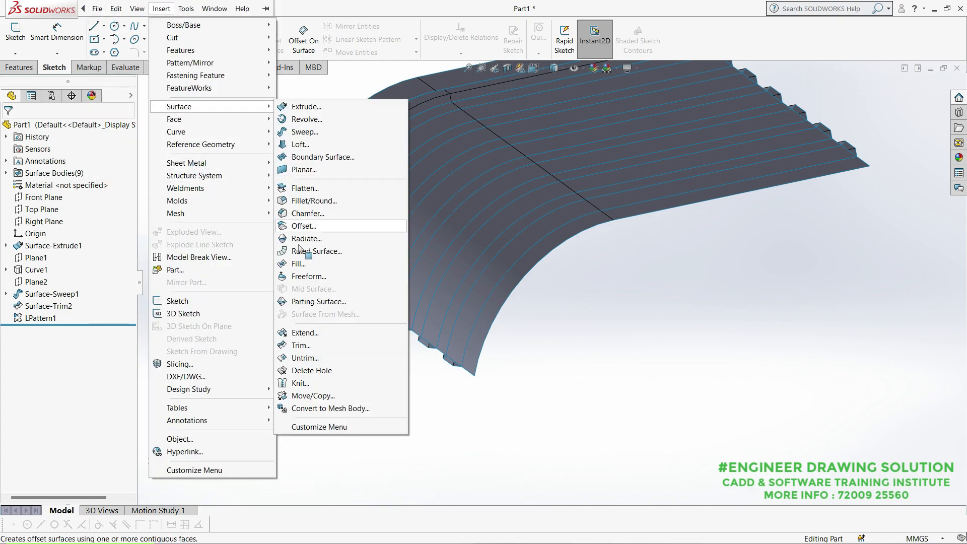
left_click(300, 347)
scroll(354, 275, "down", 3)
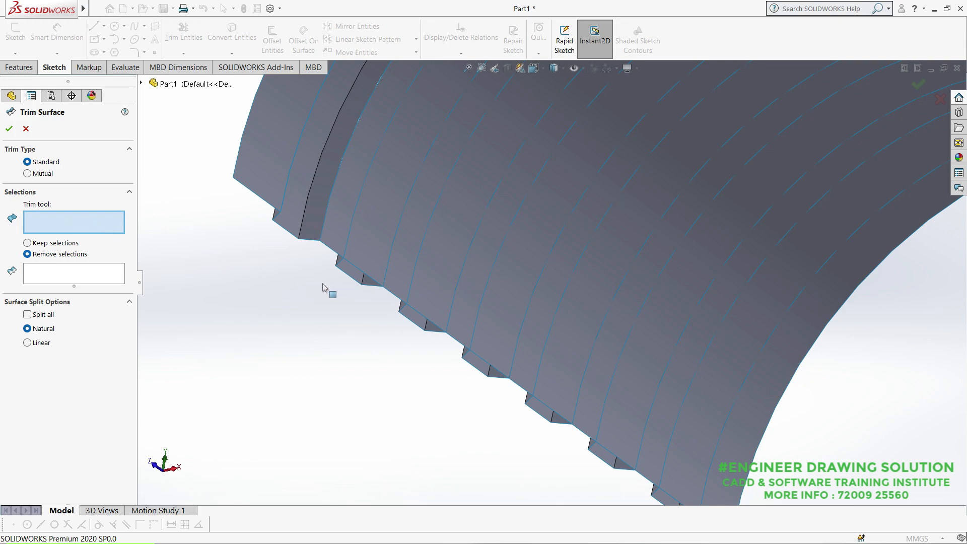
left_click(347, 274)
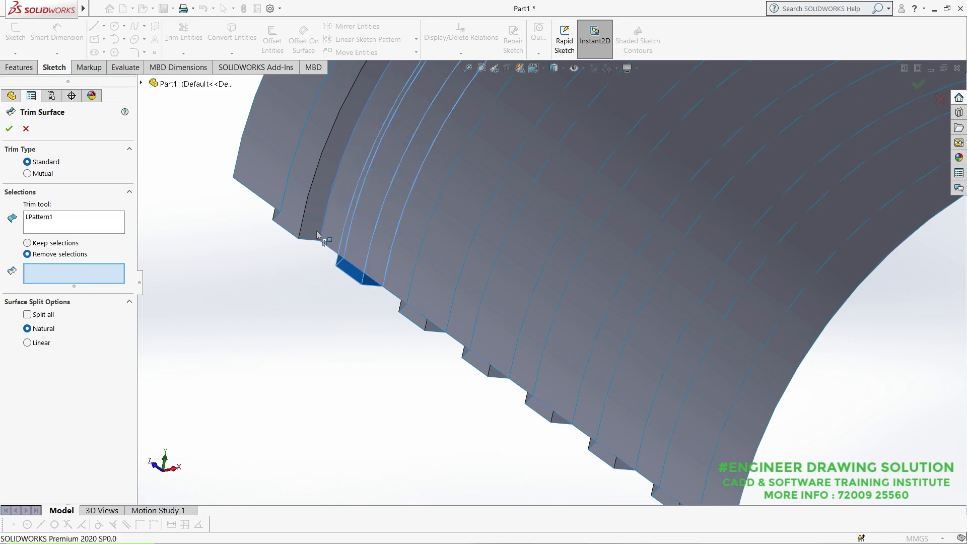
left_click(367, 241)
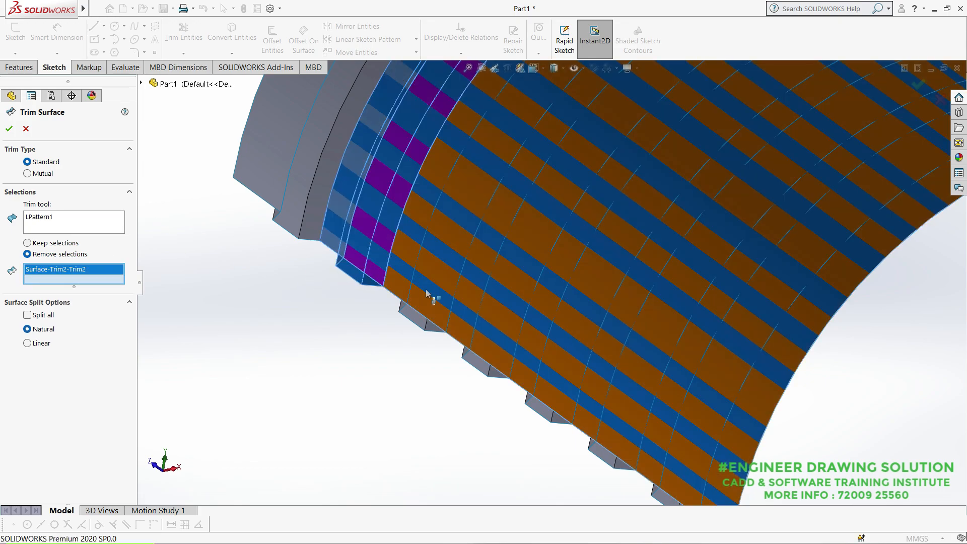
left_click(9, 128)
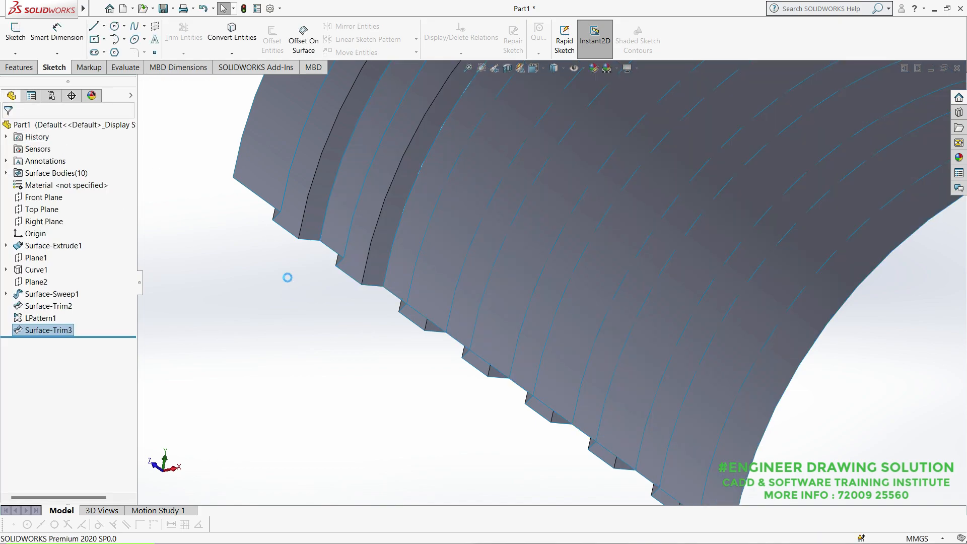
Step: Trim away the base surface strip beneath the third rib, using that rib as the trim tool
middle_click_drag(329, 323, 518, 278)
mouse_move(81, 9)
left_click(161, 8)
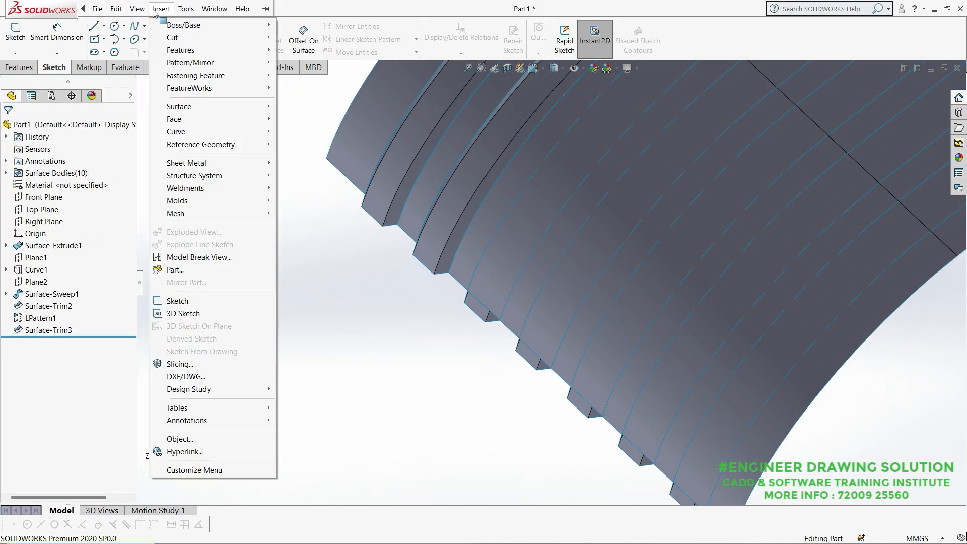
mouse_move(181, 106)
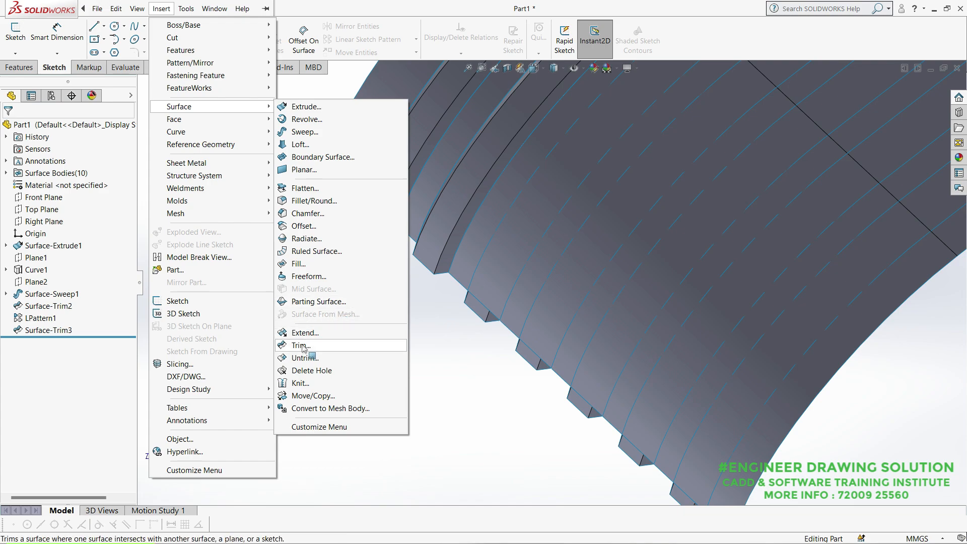
left_click(318, 343)
left_click(470, 305)
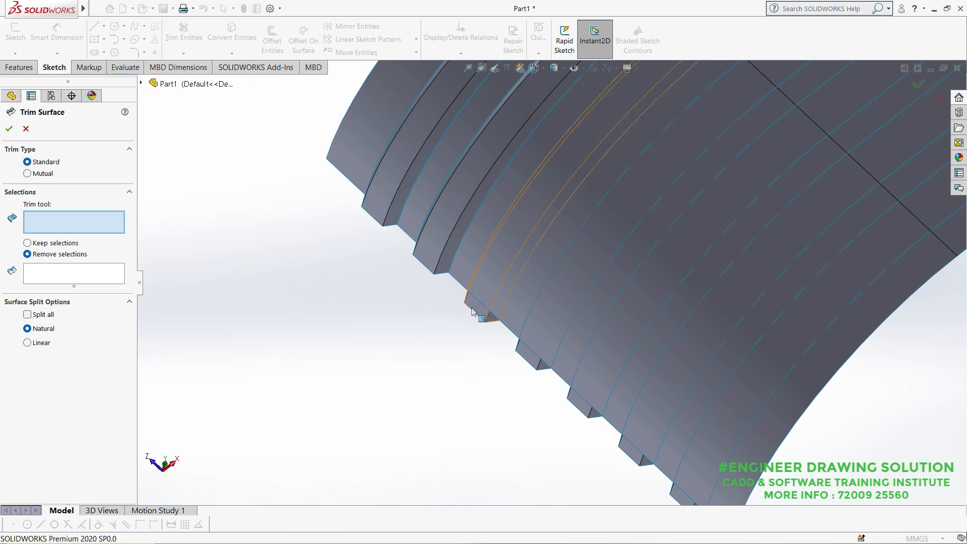
left_click(528, 358)
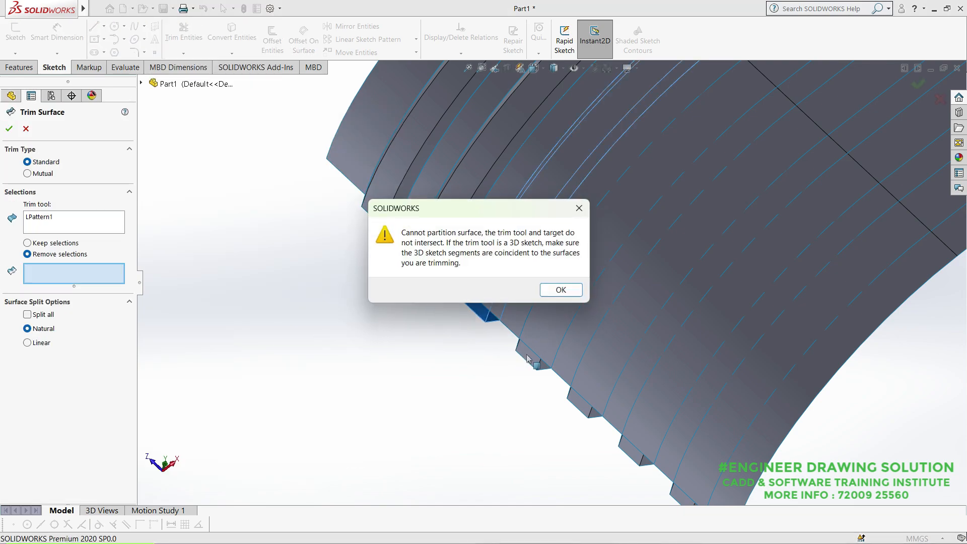
left_click(580, 207)
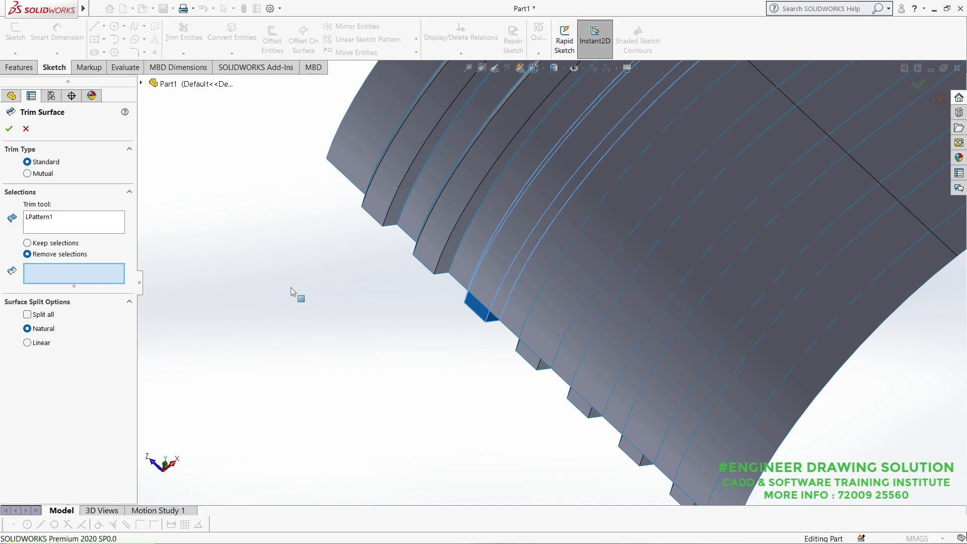
left_click(493, 267)
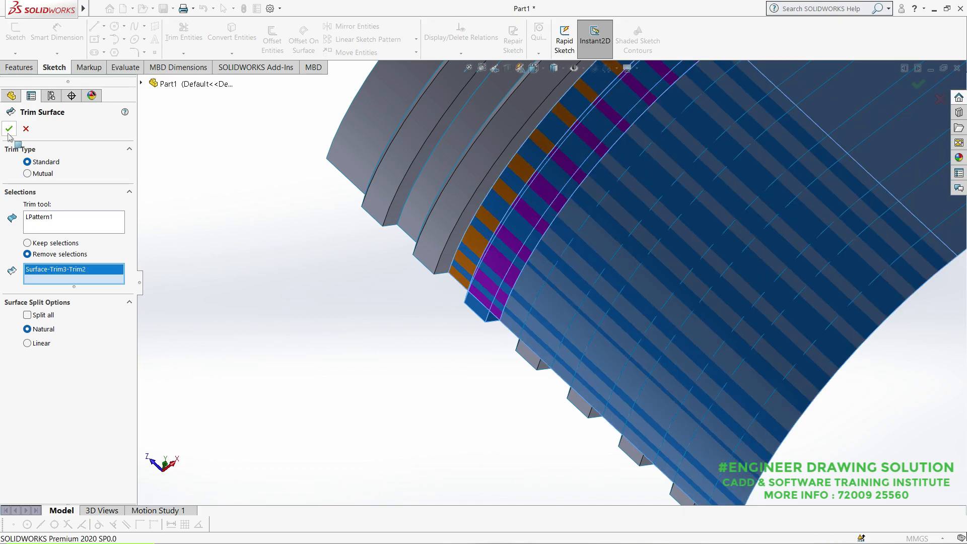
key("Return")
Step: Trim away the base surface strip beneath the fourth rib, using that rib as the trim tool
middle_click_drag(298, 295, 316, 332)
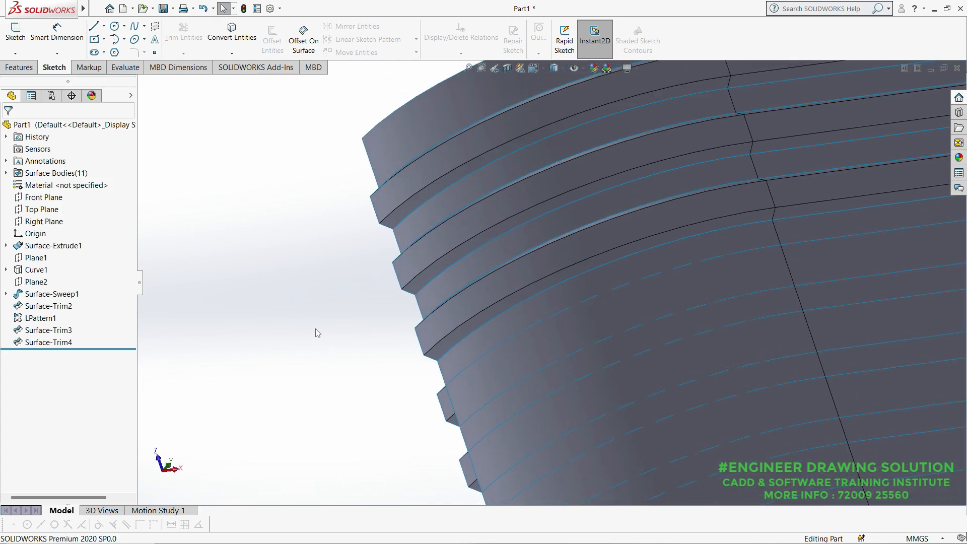
left_click(137, 9)
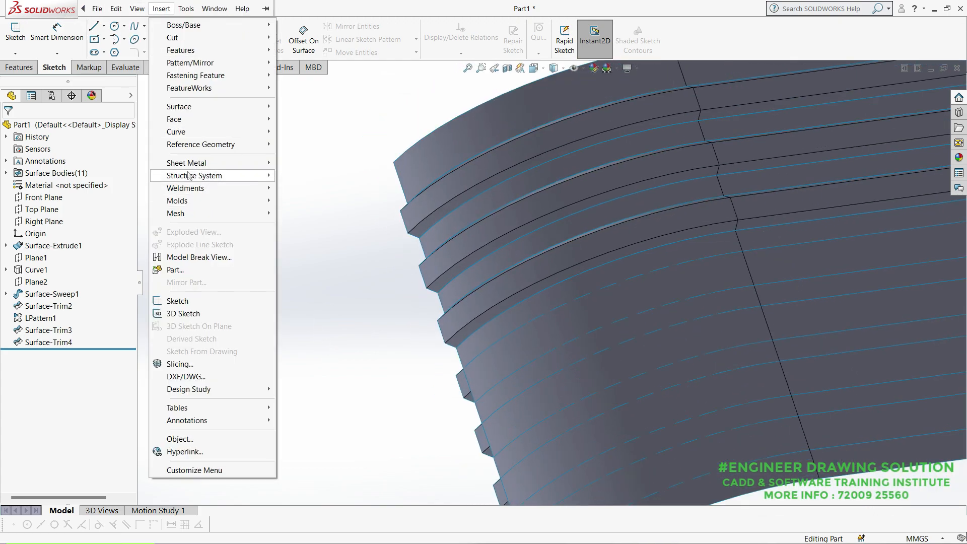
mouse_move(180, 108)
left_click(292, 345)
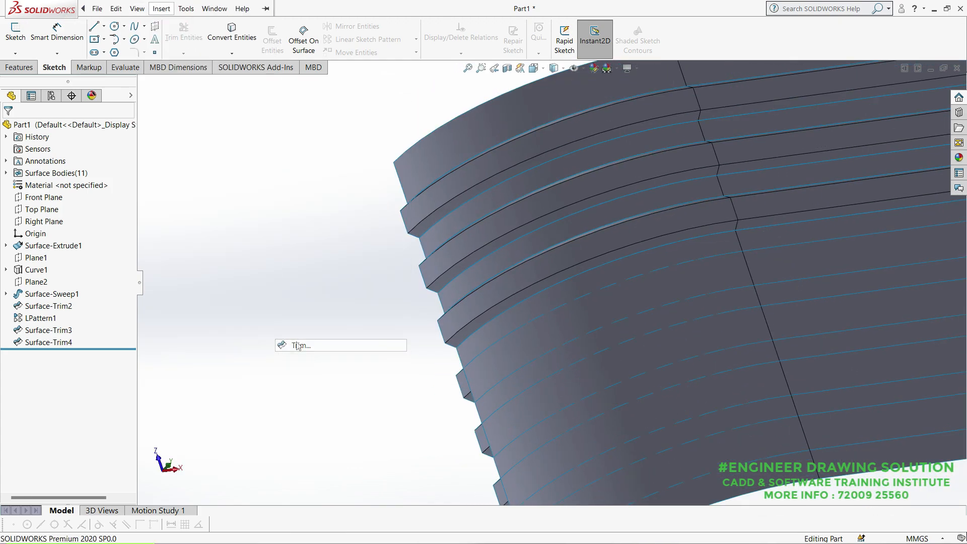
left_click(466, 395)
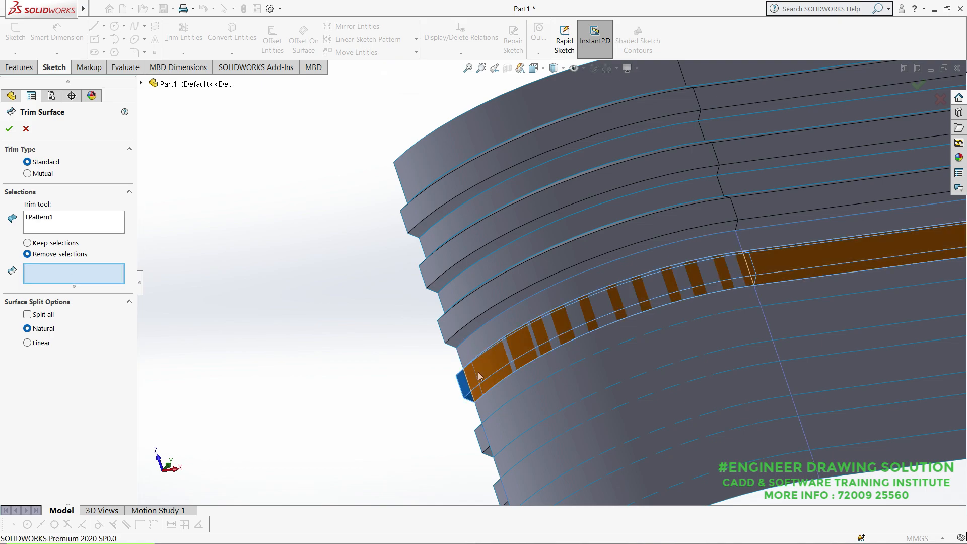
left_click(479, 376)
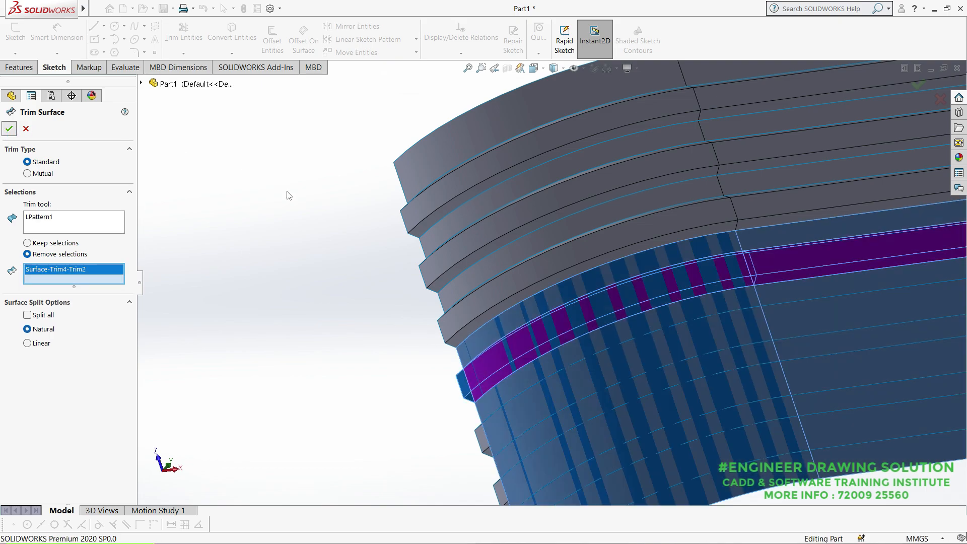
key("Return")
Step: Trim away the base surface strip beneath the fifth rib, replacing the preselected trim tool with that rib
middle_click_drag(326, 222, 442, 281)
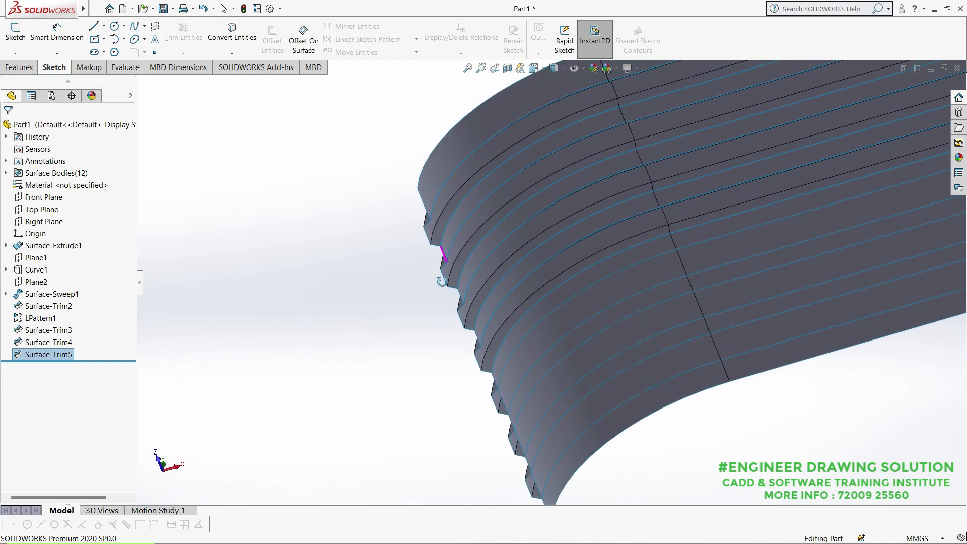
scroll(441, 281, "up", 5)
middle_click_drag(524, 277, 740, 186)
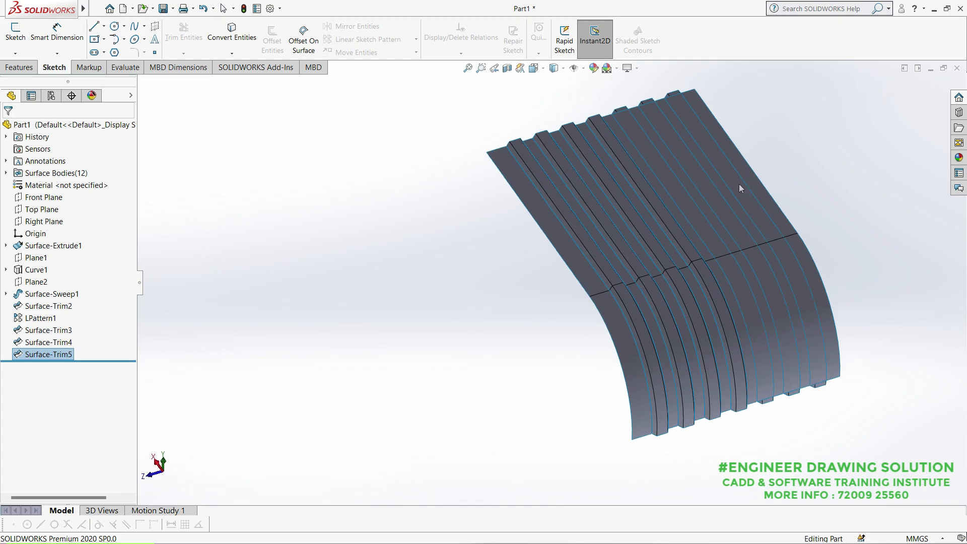
scroll(741, 186, "down", 5)
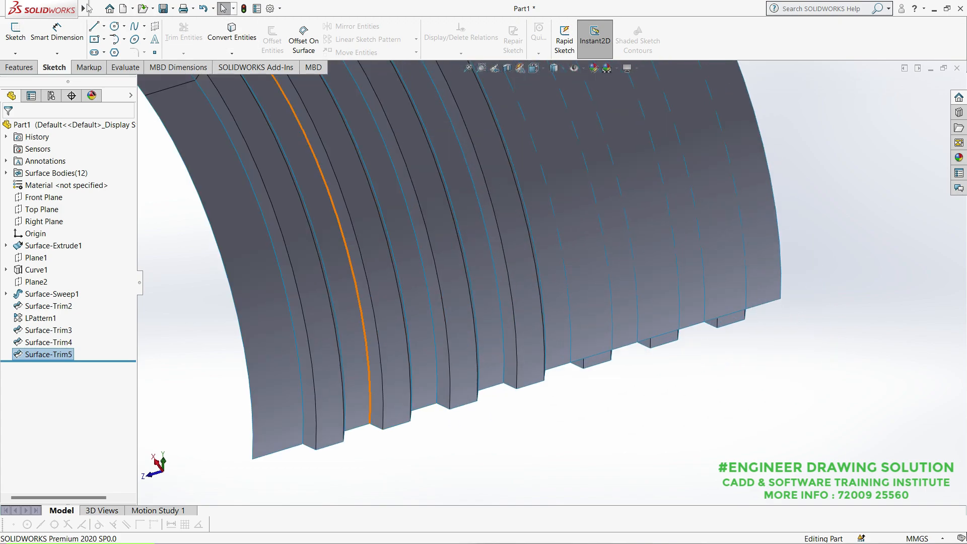
left_click(116, 9)
mouse_move(162, 8)
mouse_move(177, 111)
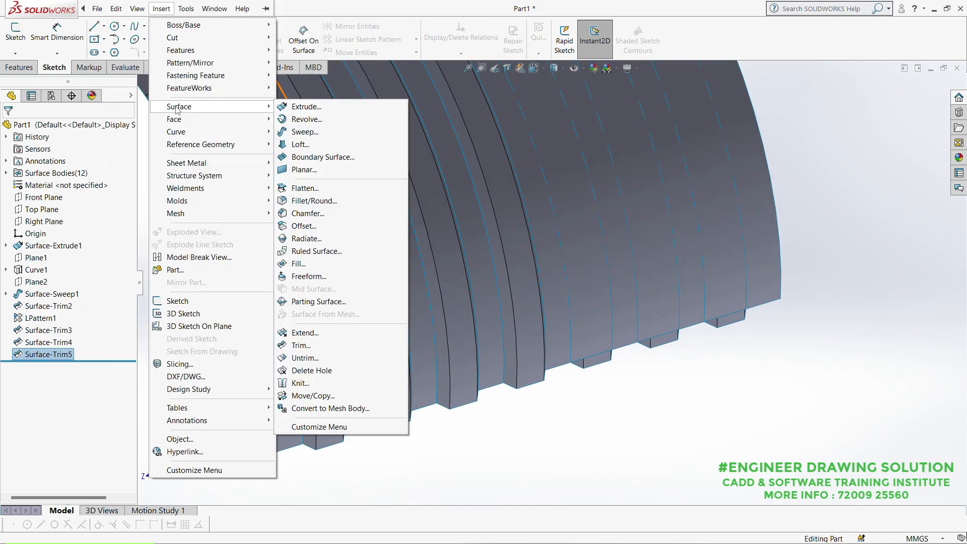
left_click(300, 345)
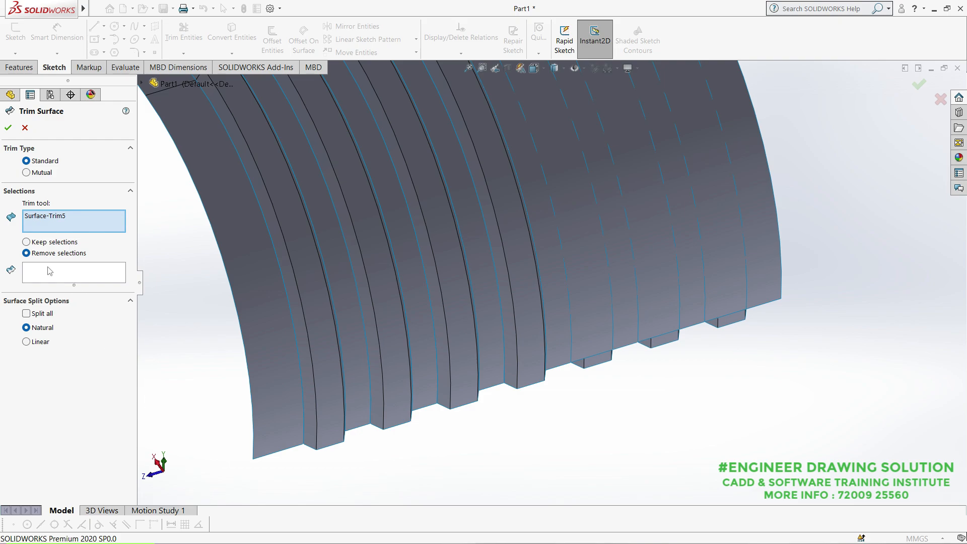
left_click(53, 217)
right_click(53, 219)
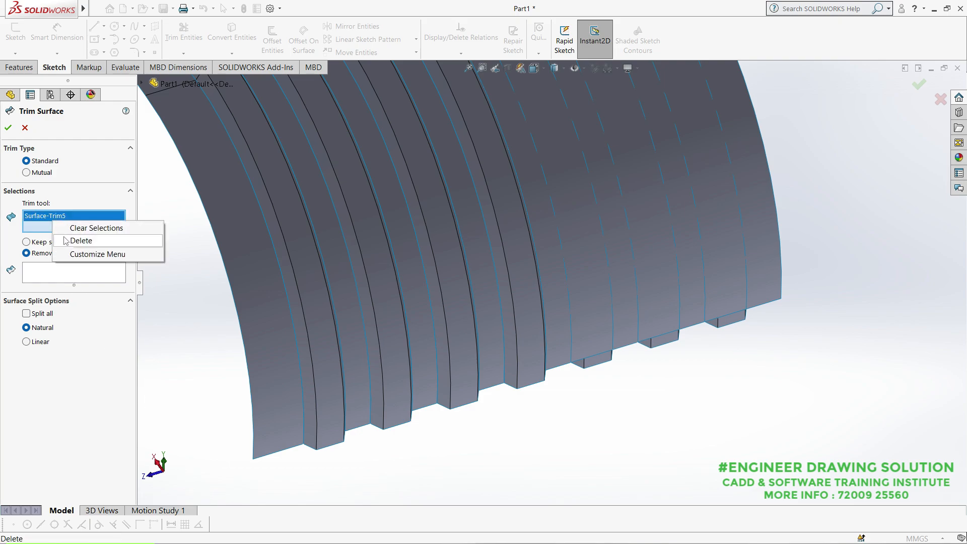
left_click(76, 237)
left_click(595, 364)
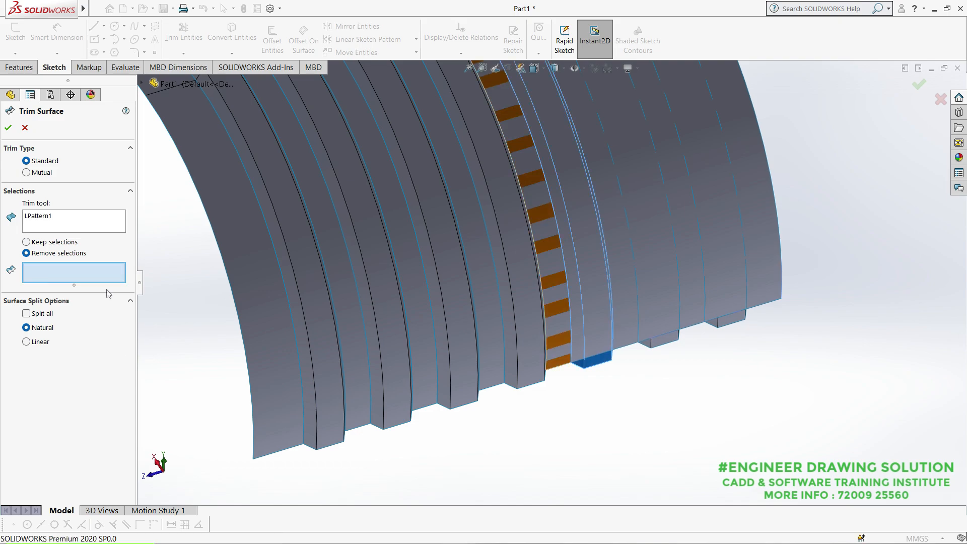
left_click(583, 328)
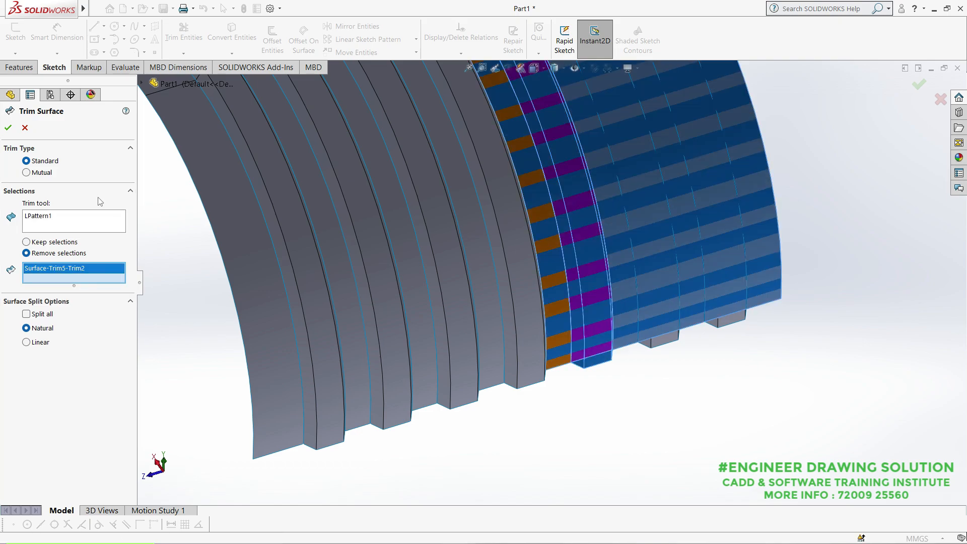
left_click(7, 128)
left_click(652, 405)
Step: Trim away the base surface strip beneath the sixth rib, using that rib as the trim tool
mouse_move(81, 8)
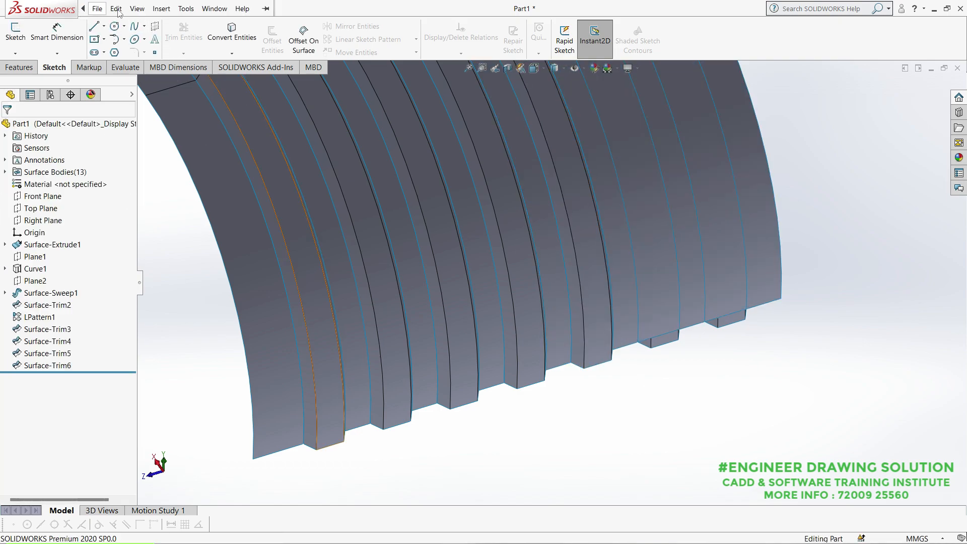
left_click(162, 9)
mouse_move(179, 108)
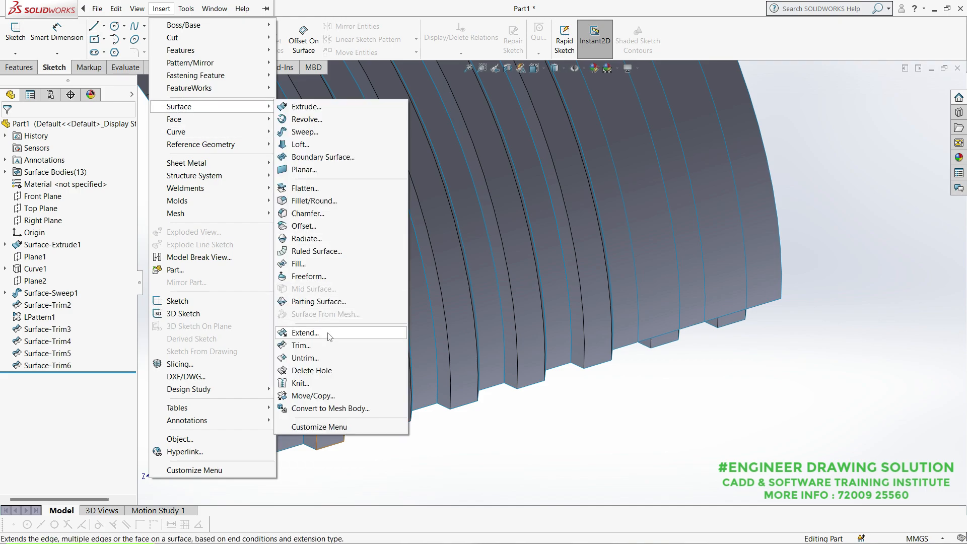
left_click(316, 345)
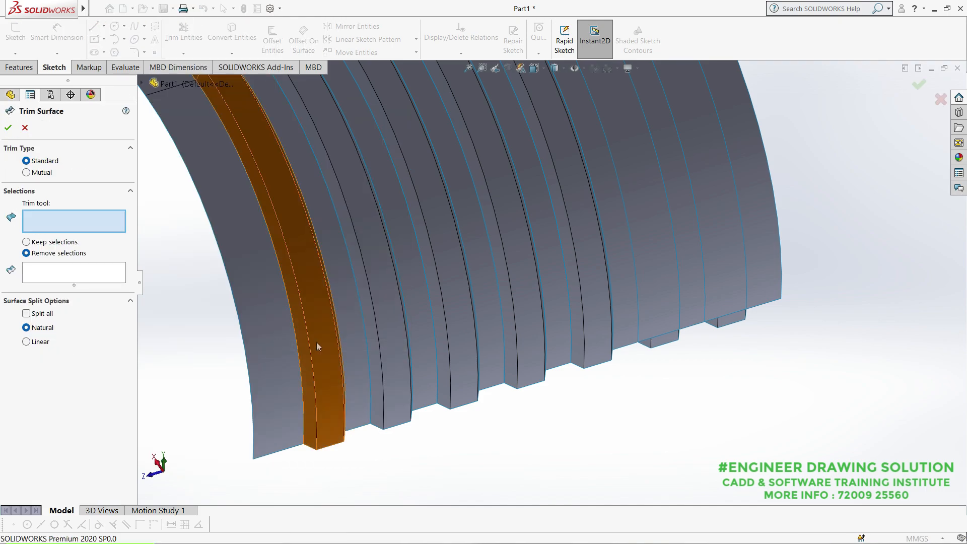
left_click(665, 343)
left_click(661, 306)
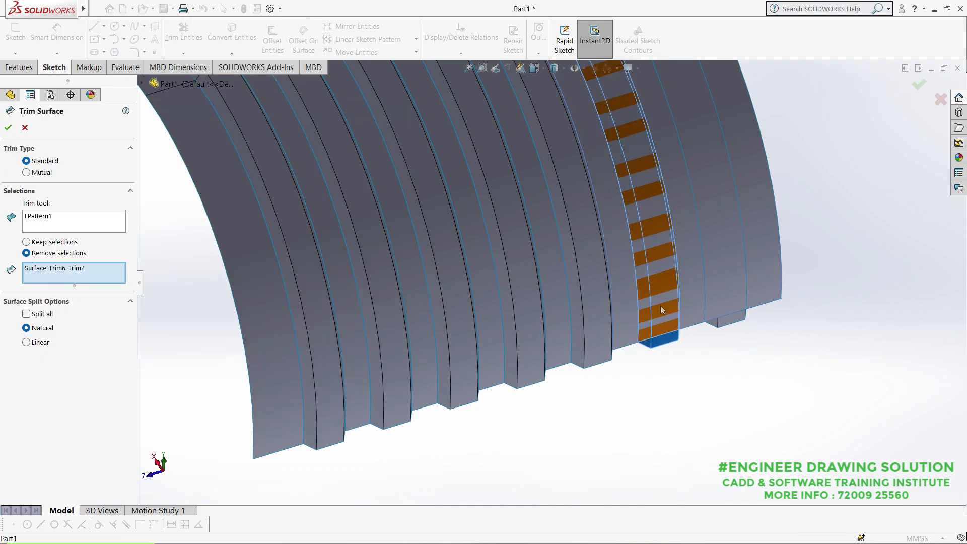
left_click(8, 128)
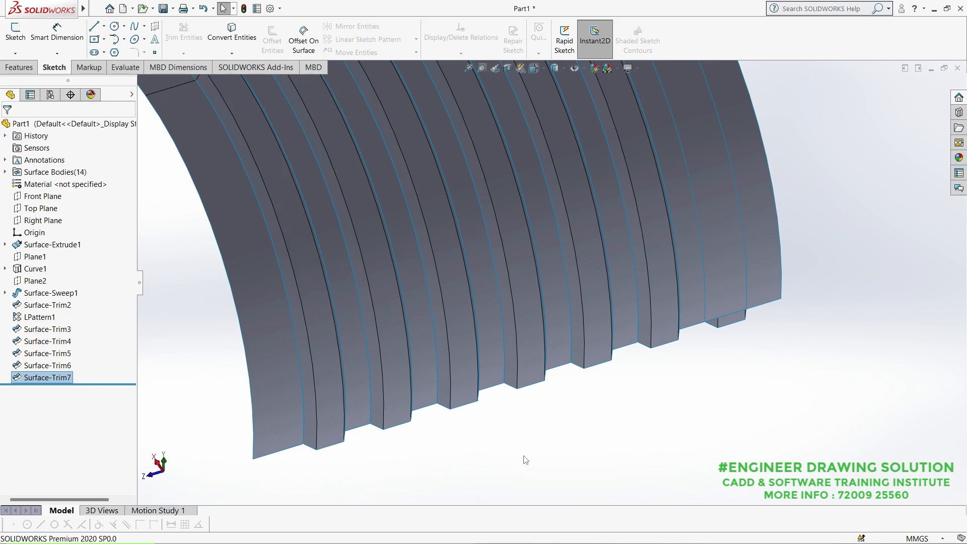
Step: Trim away the base surface strip beneath the seventh and last rib, using that rib as the trim tool
left_click(162, 9)
mouse_move(201, 106)
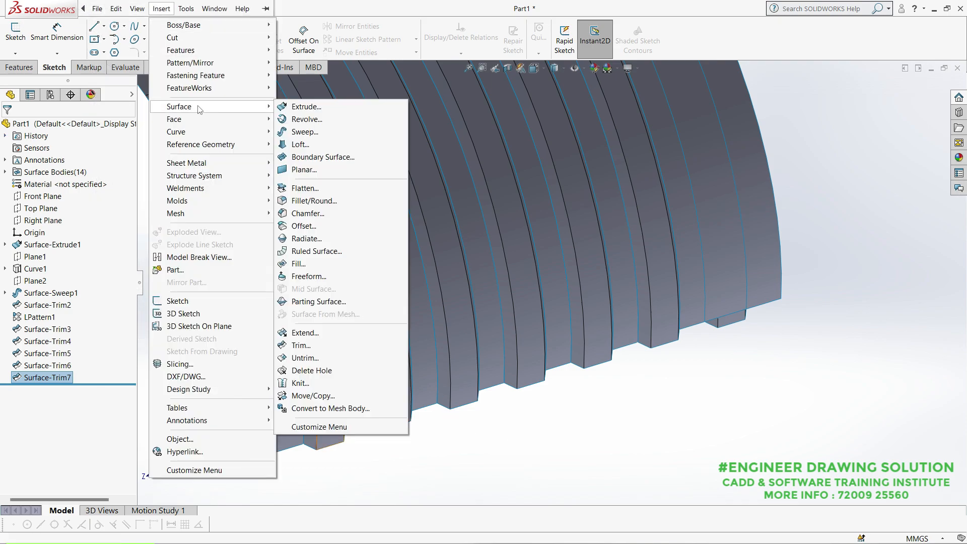
left_click(301, 345)
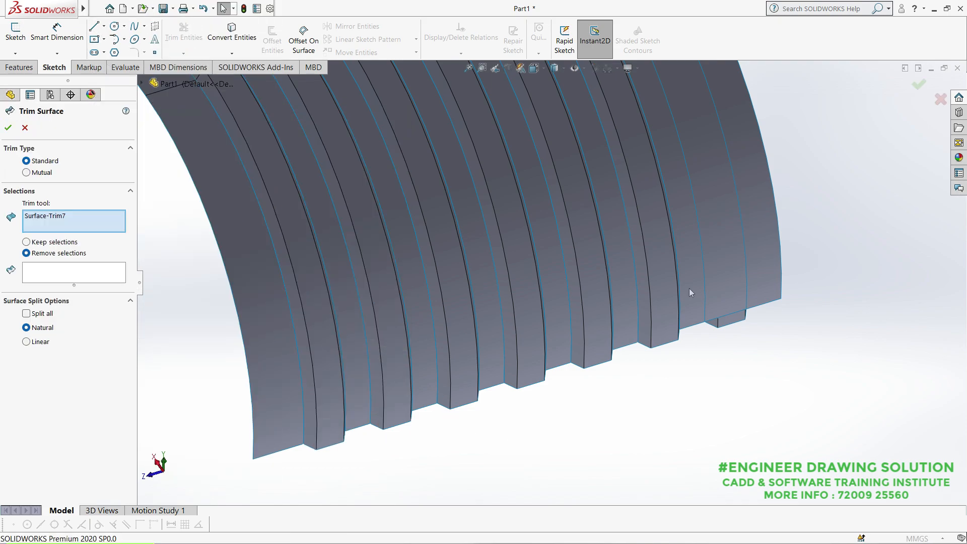
left_click(719, 325)
left_click(719, 325)
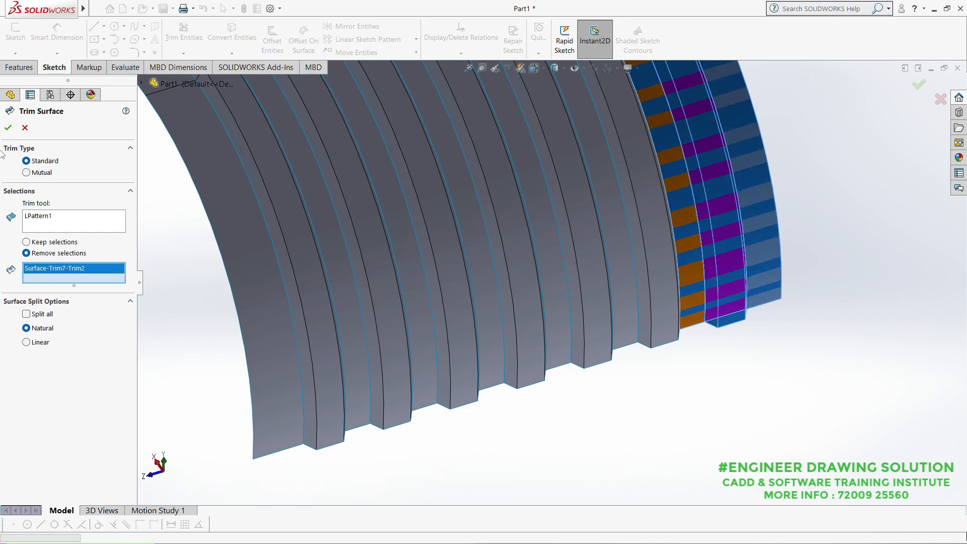
left_click(8, 127)
Step: Display the corrugated sheet as Shaded without edges and apply the Plain White scene
middle_click_drag(410, 296, 821, 216)
left_click(555, 96)
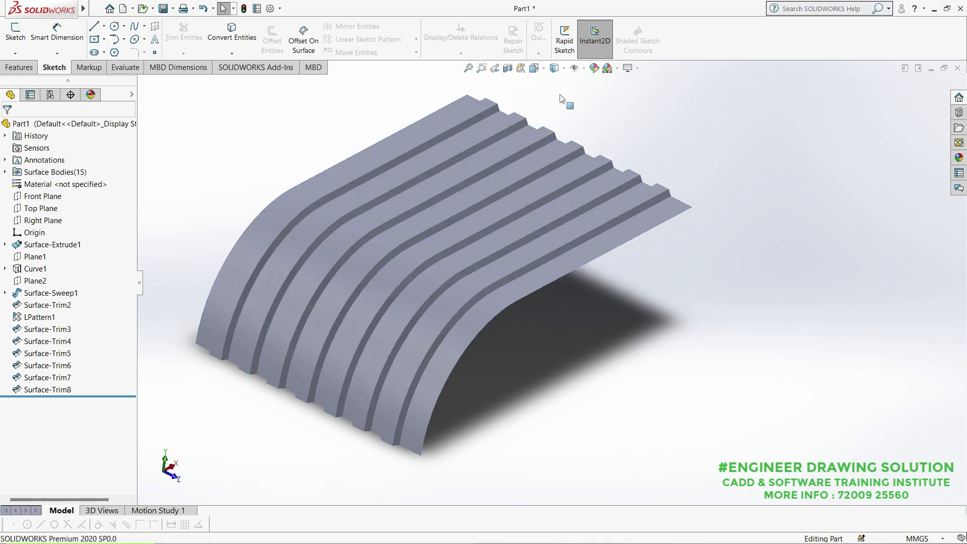
mouse_move(570, 139)
middle_mouse_down()
mouse_move(572, 102)
mouse_move(587, 112)
middle_mouse_up()
left_click(619, 70)
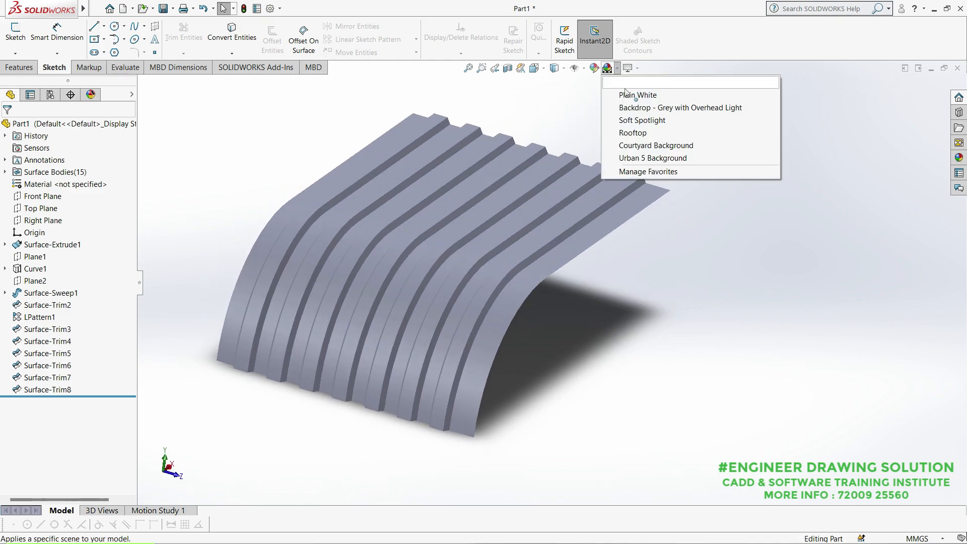
left_click(628, 94)
Step: Change the corrugated sheet's display style to Shaded With Edges
mouse_move(639, 172)
middle_mouse_down()
mouse_move(428, 207)
mouse_move(650, 252)
mouse_move(625, 325)
middle_mouse_up()
left_click(555, 68)
left_click(559, 82)
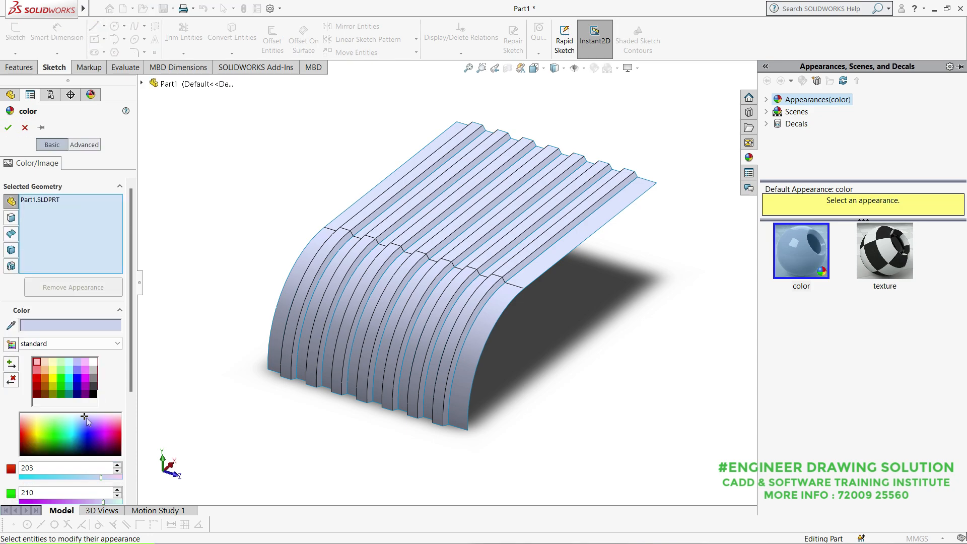
Step: Recolor the whole part, trying light green and green shades before applying magenta
left_click_drag(87, 421, 55, 420)
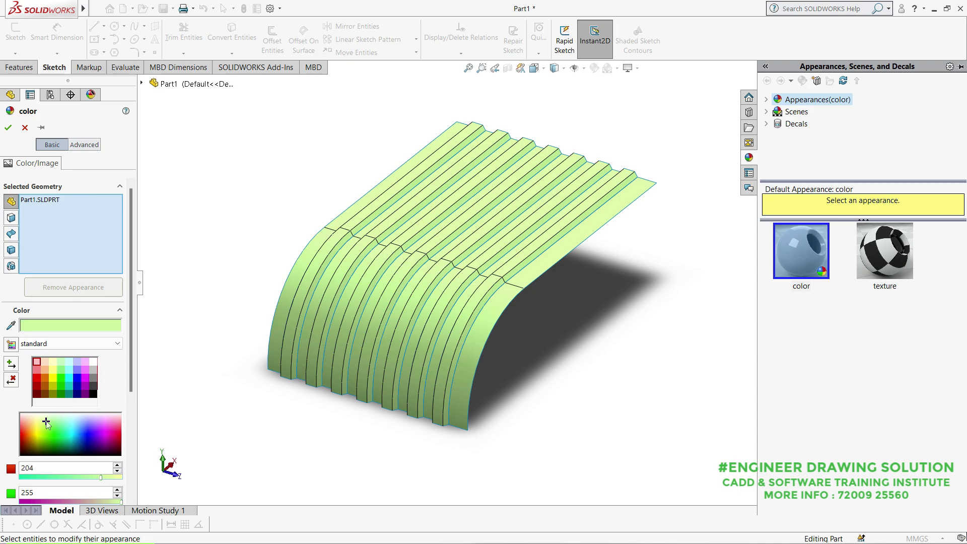
left_click(60, 427)
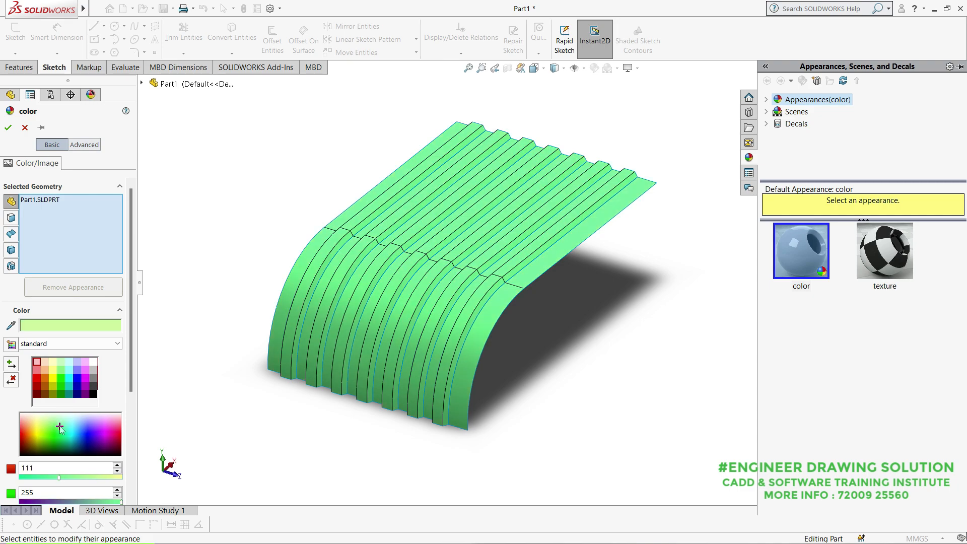
left_click_drag(69, 424, 116, 431)
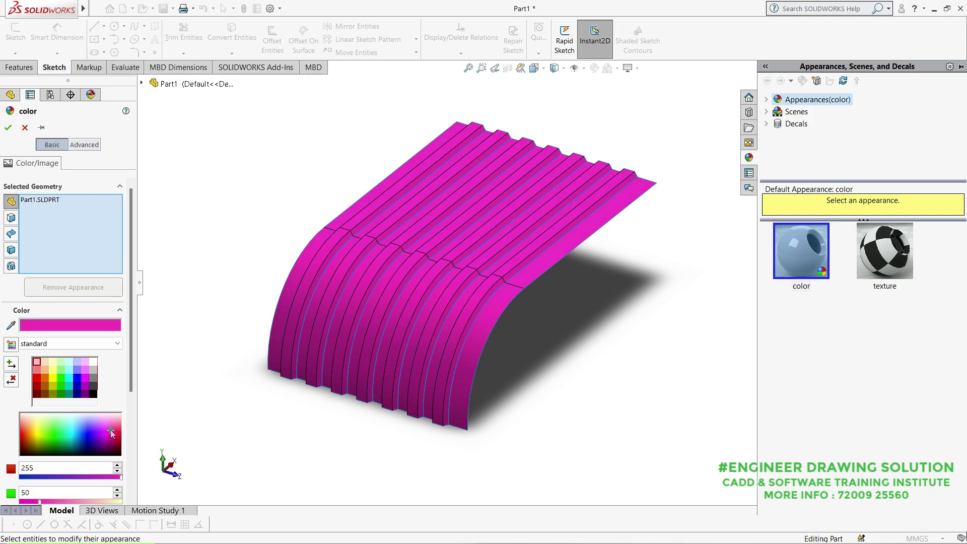
left_click(8, 128)
Step: Show the magenta sheet in the Shaded display style without edges and inspect its ribs
mouse_move(293, 154)
middle_mouse_down()
mouse_move(278, 154)
mouse_move(297, 169)
middle_mouse_up()
middle_click_drag(356, 166, 382, 175)
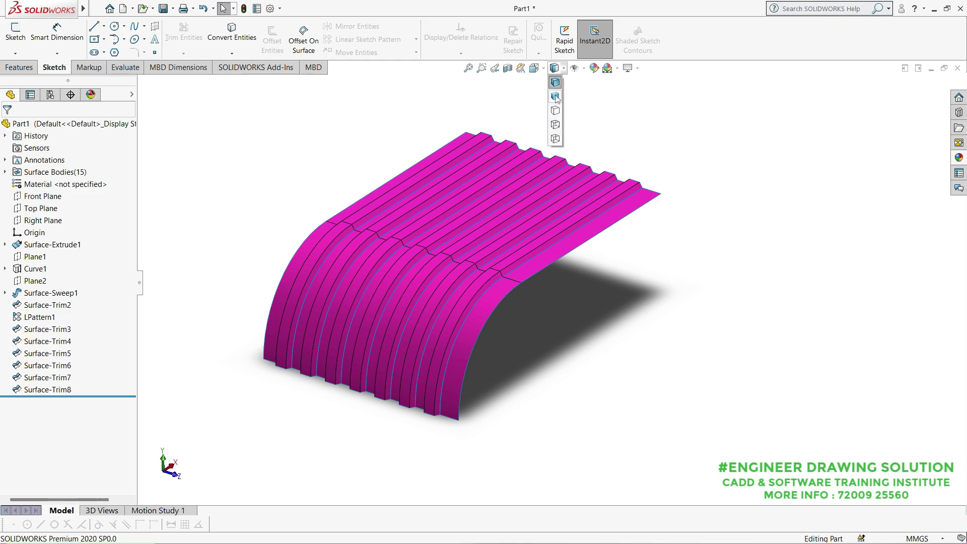
left_click(556, 97)
mouse_move(583, 145)
middle_mouse_down()
mouse_move(626, 211)
mouse_move(583, 144)
mouse_move(494, 114)
mouse_move(443, 119)
mouse_move(546, 136)
mouse_move(584, 178)
mouse_move(577, 186)
mouse_move(585, 197)
middle_mouse_up()
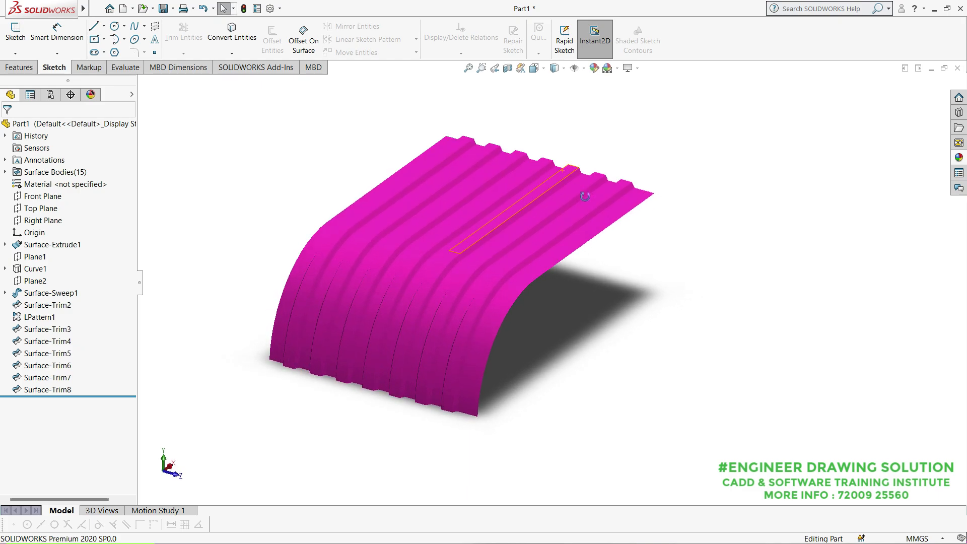
mouse_move(527, 222)
middle_mouse_down()
mouse_move(537, 280)
mouse_move(521, 161)
mouse_move(531, 237)
middle_mouse_up()
Step: Return the magenta sheet to Shaded With Edges and fit the whole model in the view
left_click(555, 71)
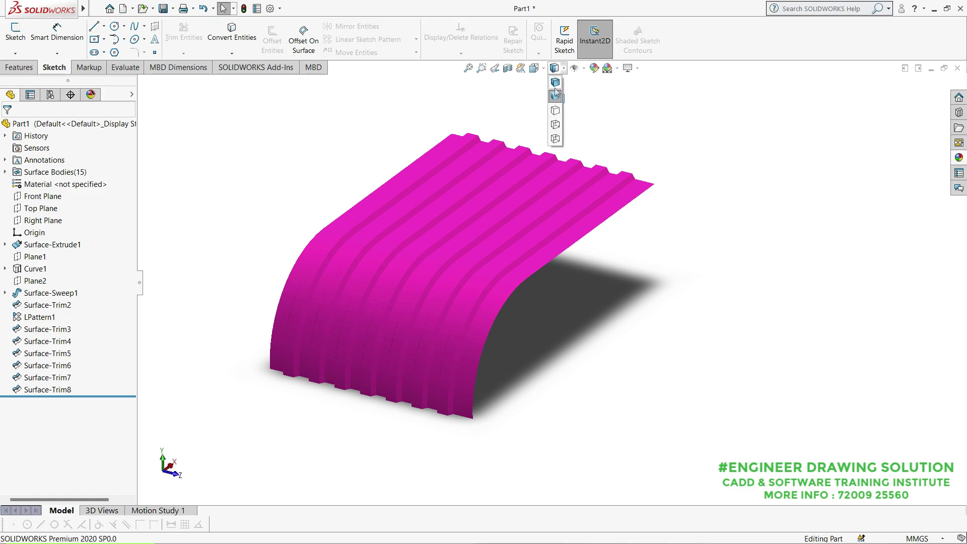
left_click(556, 83)
mouse_move(554, 191)
middle_mouse_down()
mouse_move(620, 263)
mouse_move(544, 134)
mouse_move(539, 195)
mouse_move(553, 220)
middle_mouse_up()
key("f")
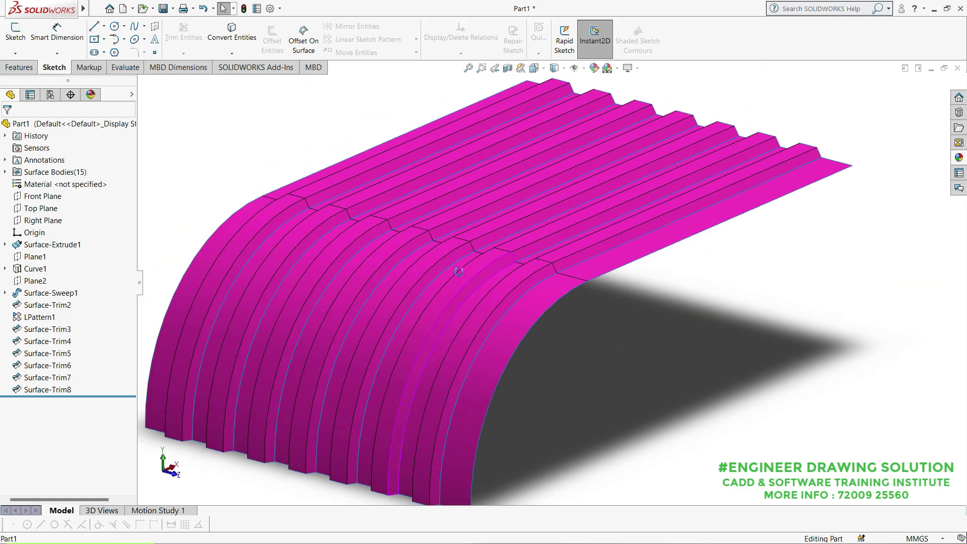